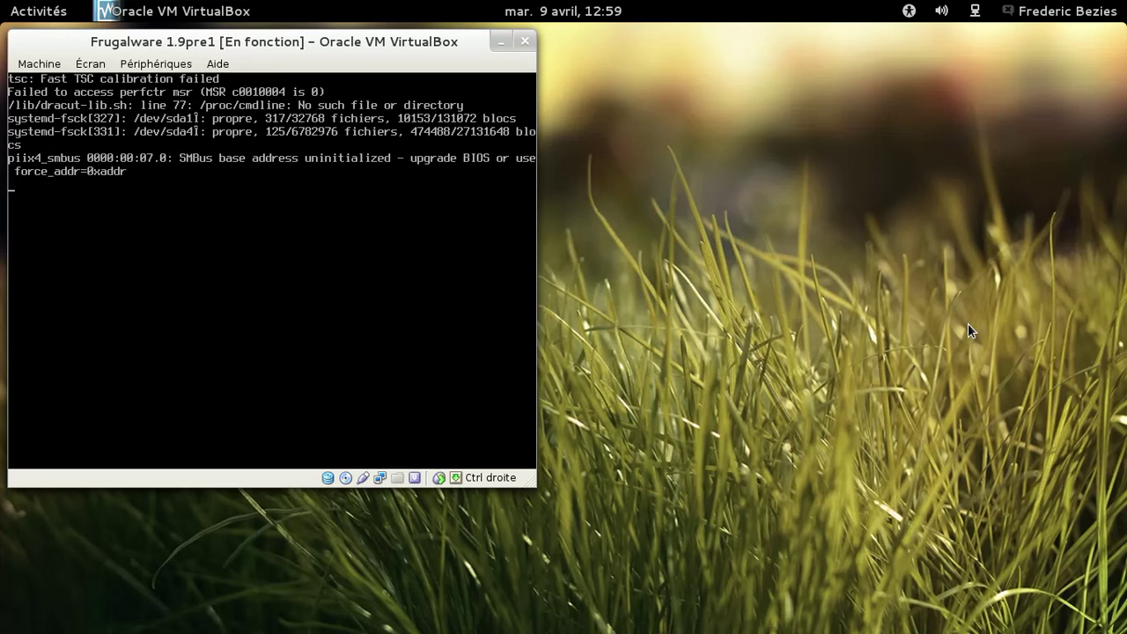
Log in as root on the Frugalware console
{"action": "type", "text": "root"}
{"action": "key", "text": "Return"}
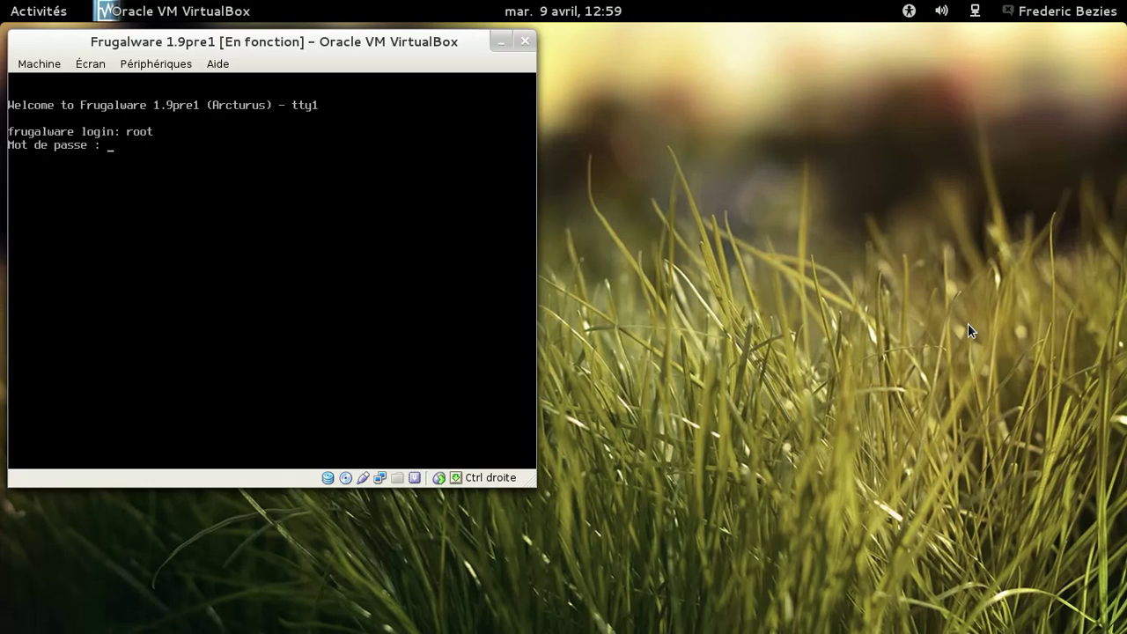
{"action": "key", "text": "Return"}
Run 'systemctl start gdm.service' and switch the VM window to fullscreen
{"action": "type", "text": "sysd"}
{"action": "key", "text": "BackSpace"}
{"action": "type", "text": "temcltl start"}
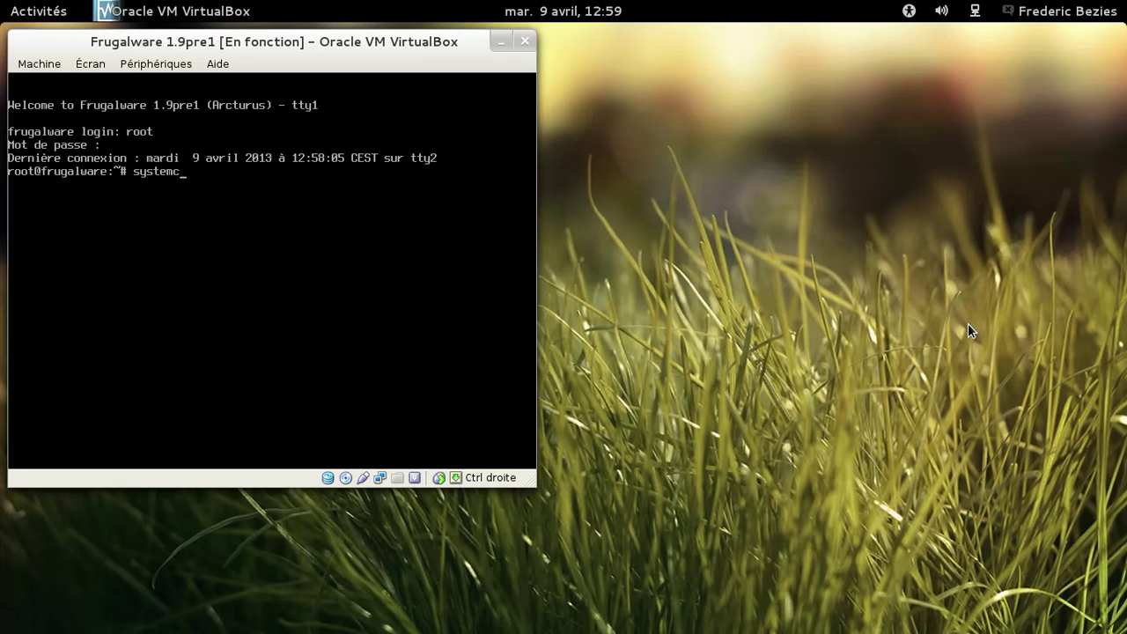
{"action": "type", "text": " gdm.service"}
{"action": "key", "text": "Return"}
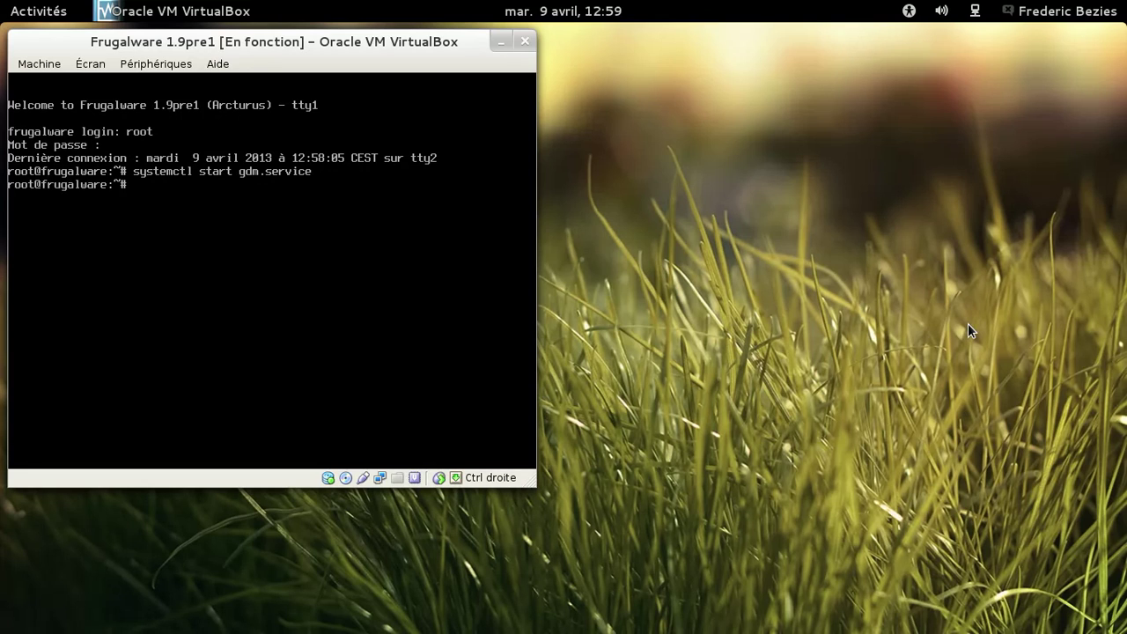
{"action": "key", "text": "Control_R+f"}
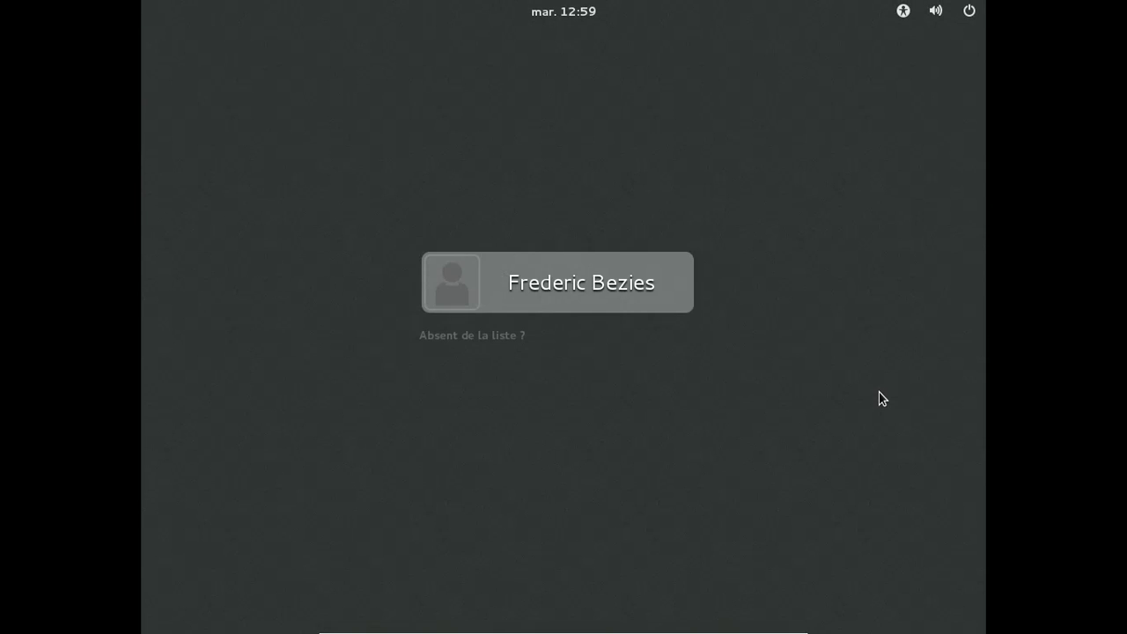
Select the user account on the GDM screen and sign in with its password
{"action": "key", "text": "Return"}
{"action": "type", "text": "••••••••"}
{"action": "key", "text": "Return"}
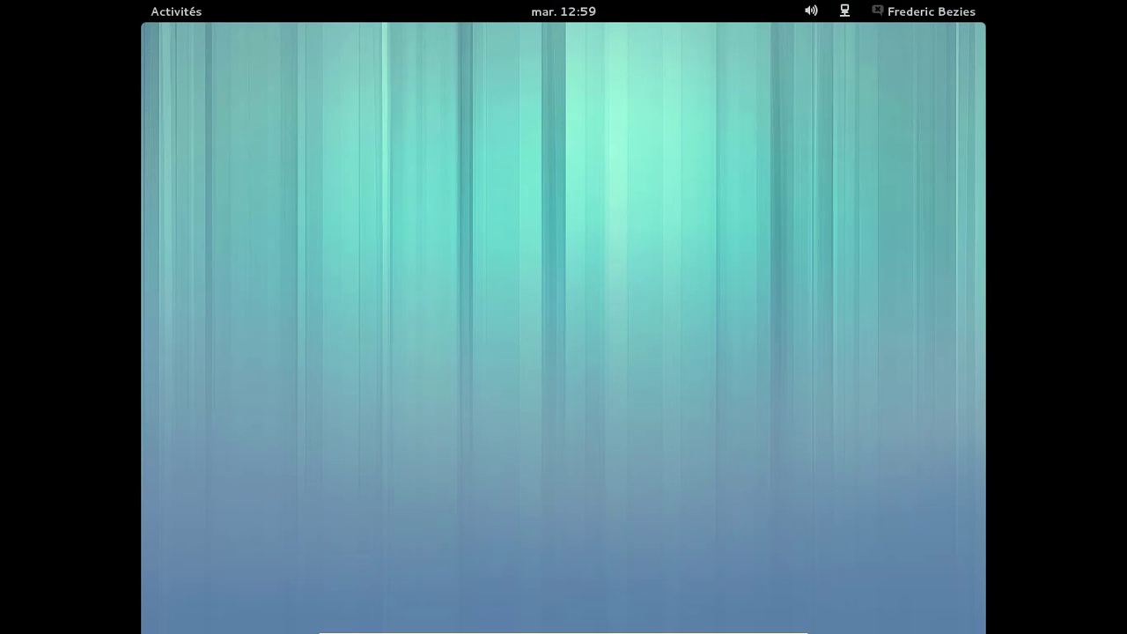
Open Paramètres from the user menu, view Détails showing GNOME 3.8.0, then return to the overview
{"action": "left_click", "coordinate": [895, 11]}
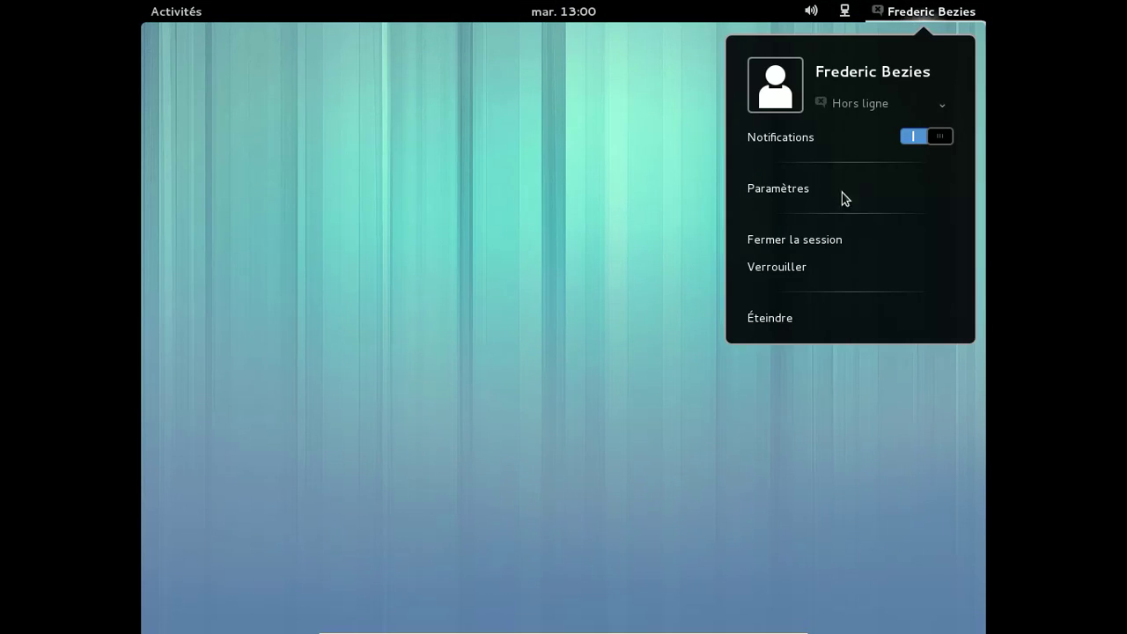
{"action": "left_click", "coordinate": [814, 194]}
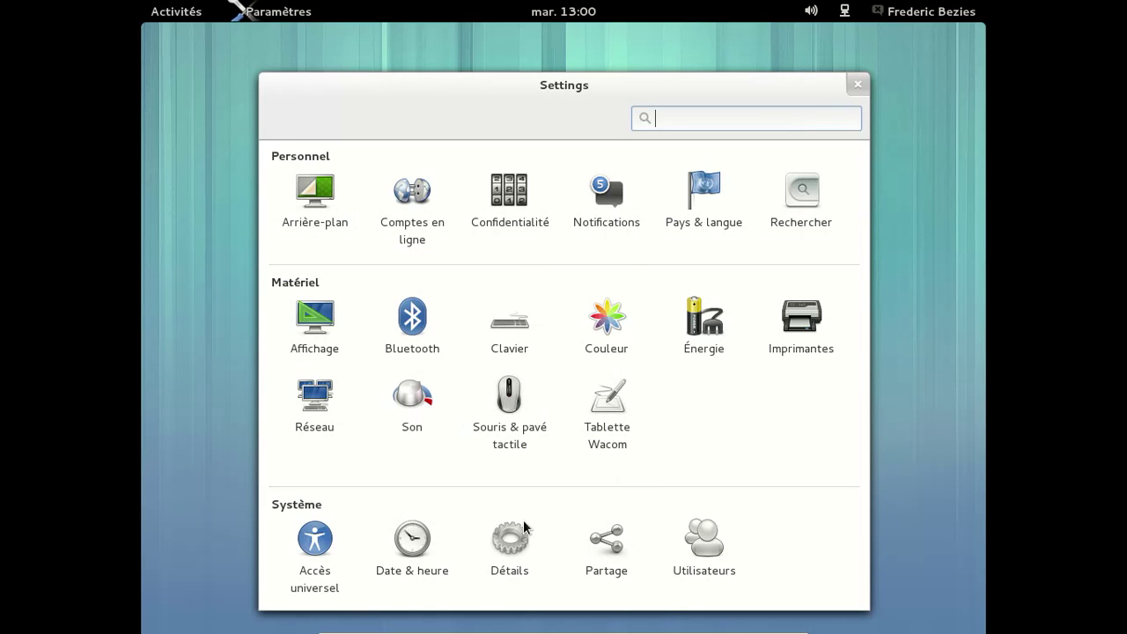
{"action": "left_click", "coordinate": [509, 550]}
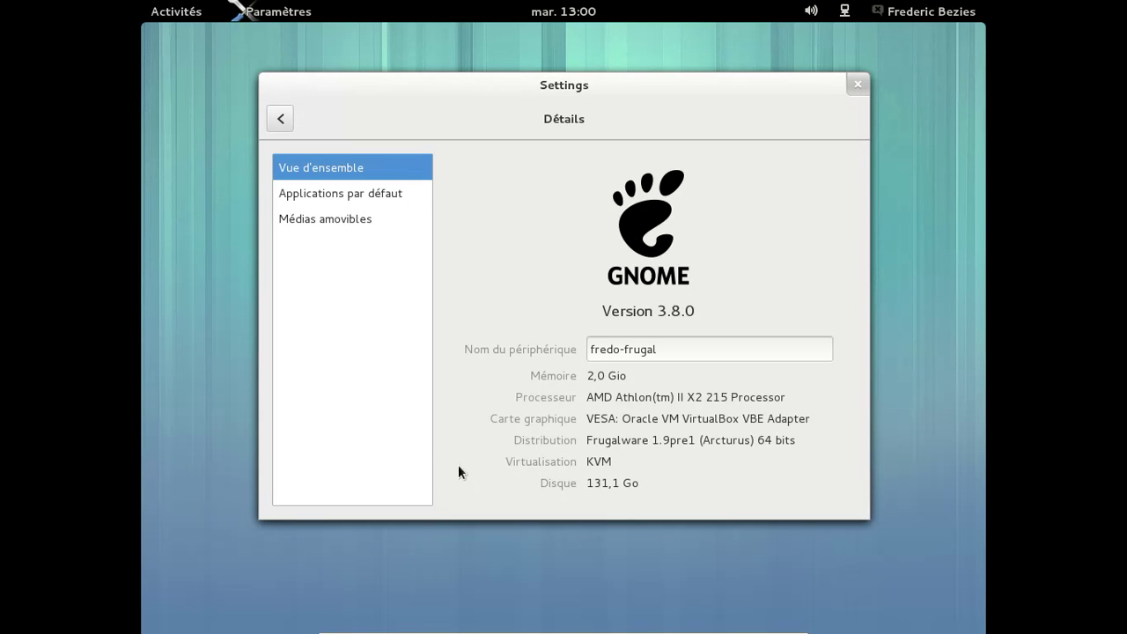
{"action": "left_click", "coordinate": [284, 116]}
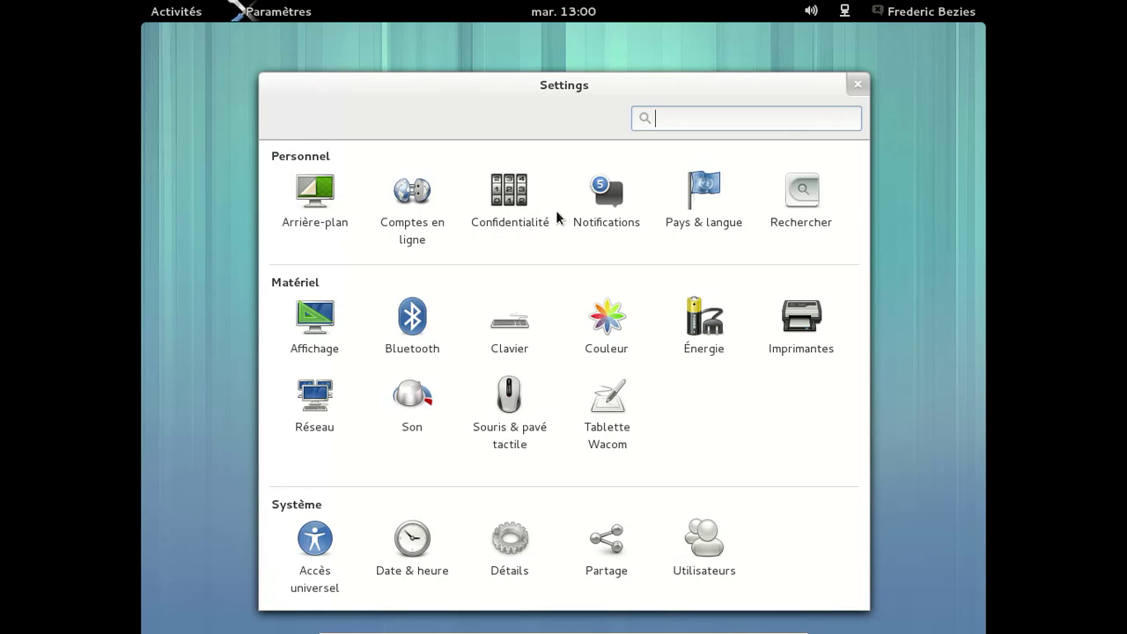
In Comptes en ligne, start adding a new account and choose Google
{"action": "left_click", "coordinate": [433, 205]}
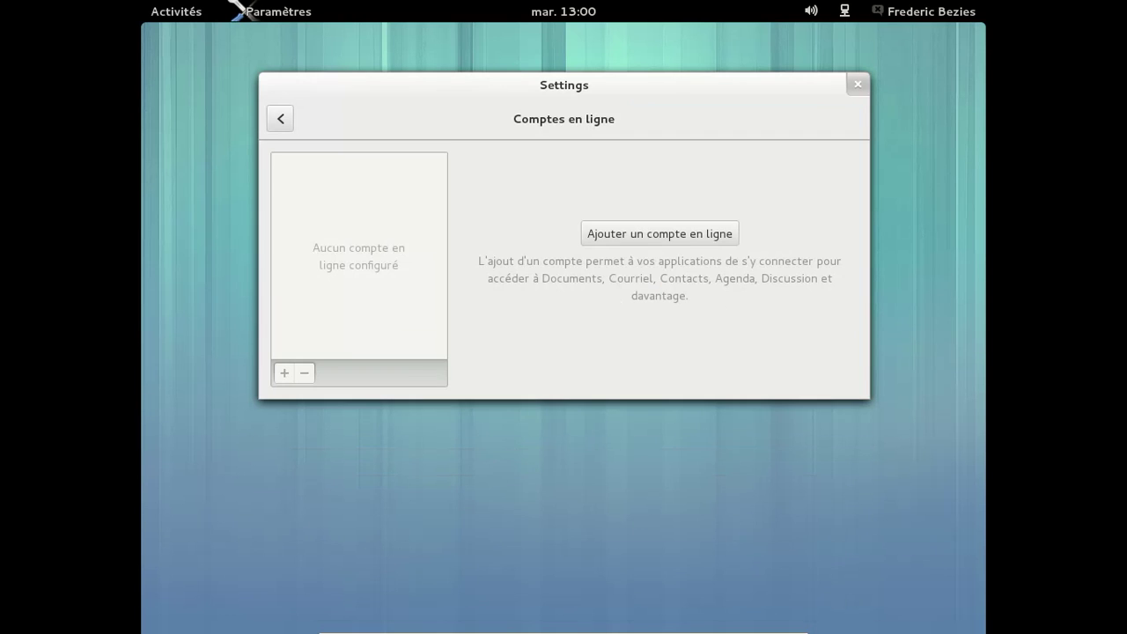
{"action": "left_click", "coordinate": [660, 233]}
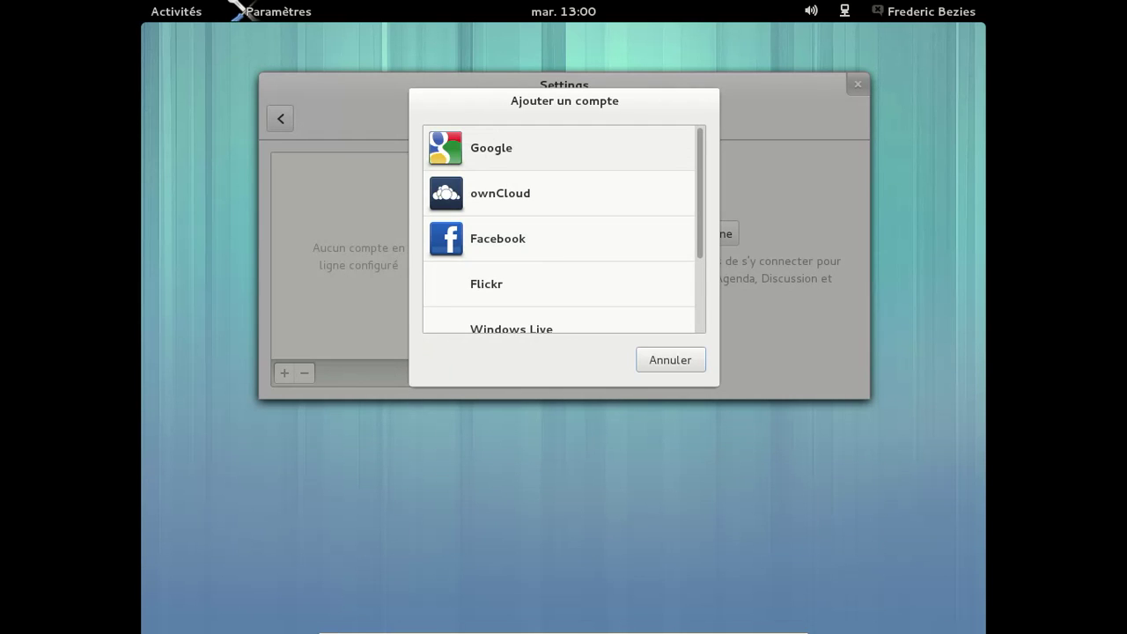
{"action": "left_click", "coordinate": [502, 148]}
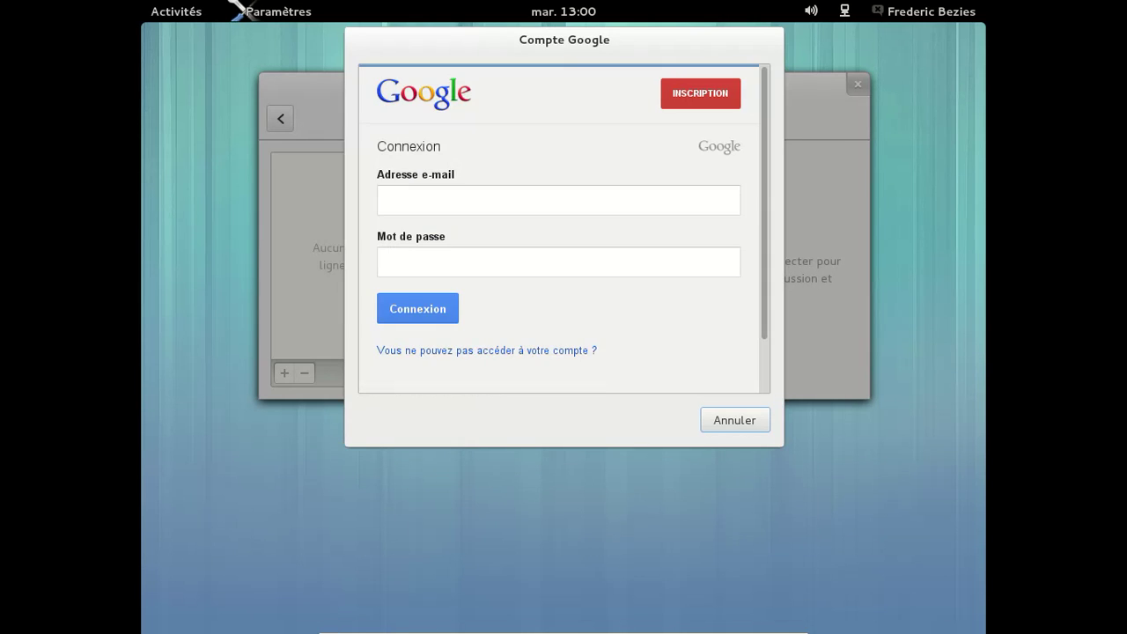
Sign in with the Google username and password, grant access, and return to the overview
{"action": "key", "text": "Tab"}
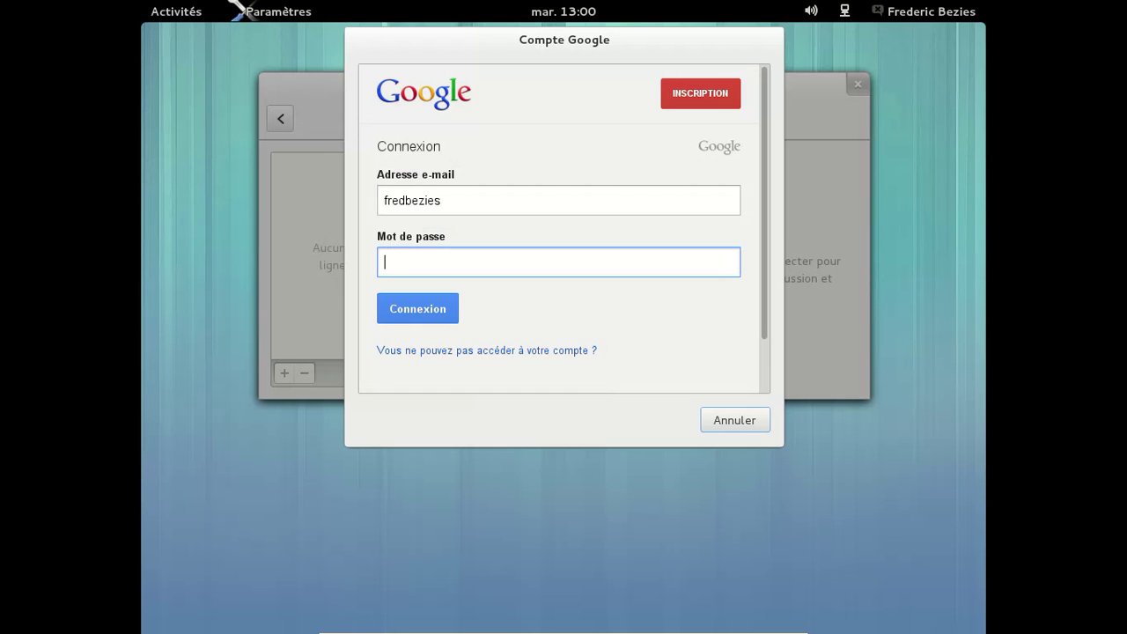
{"action": "type", "text": "••••••••••••"}
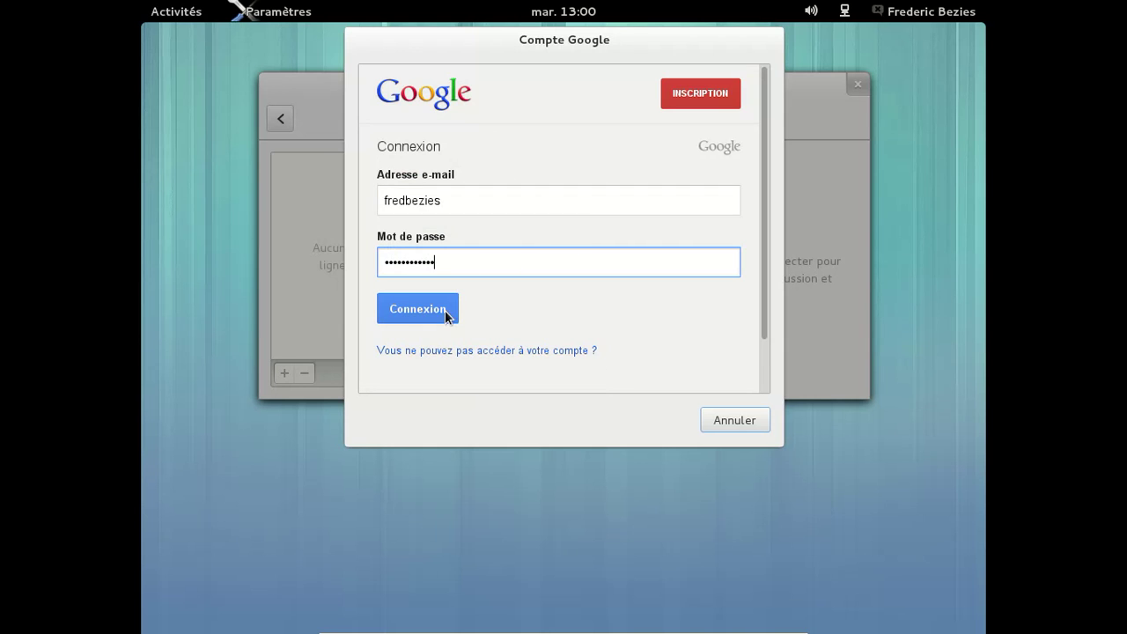
{"action": "left_click", "coordinate": [445, 313]}
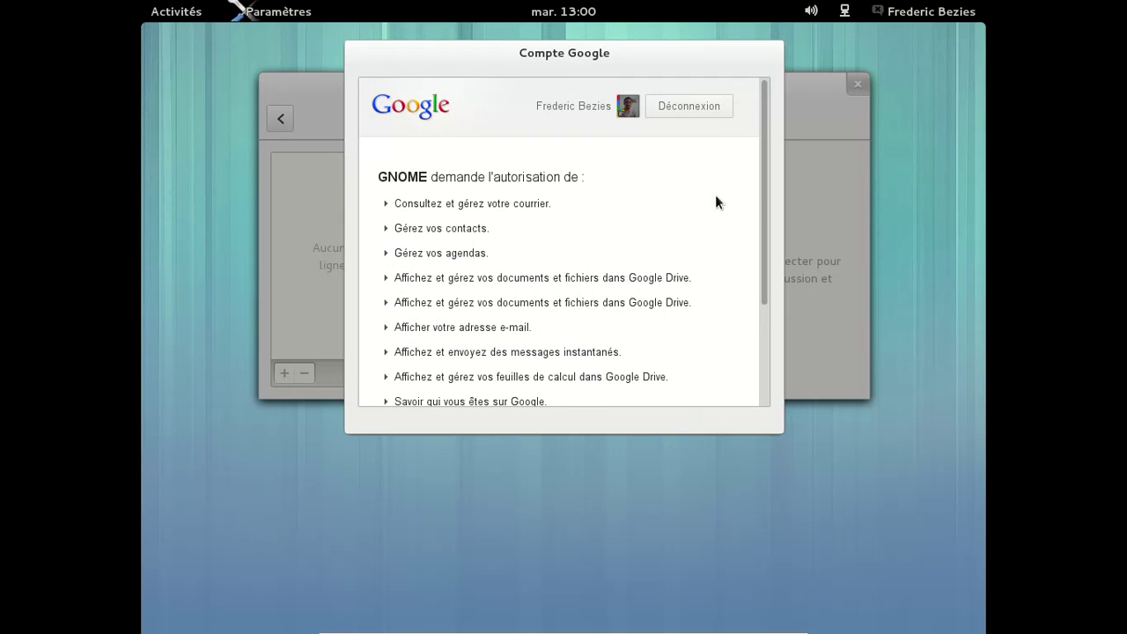
{"action": "scroll", "coordinate": [767, 393], "scroll_direction": "down", "scroll_amount": 3}
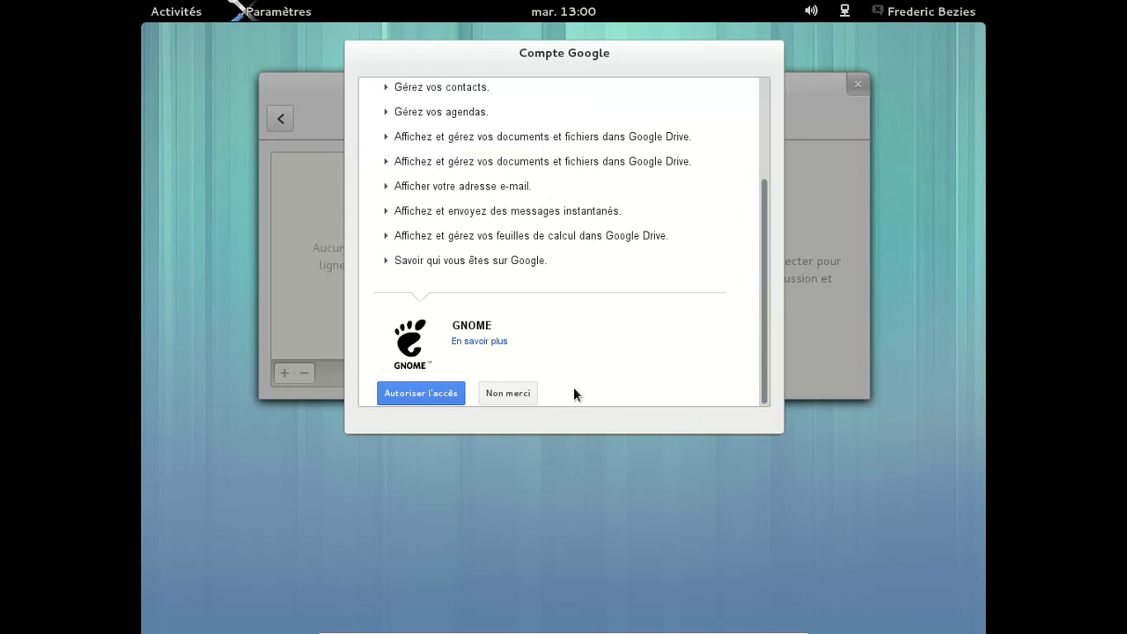
{"action": "left_click", "coordinate": [385, 393]}
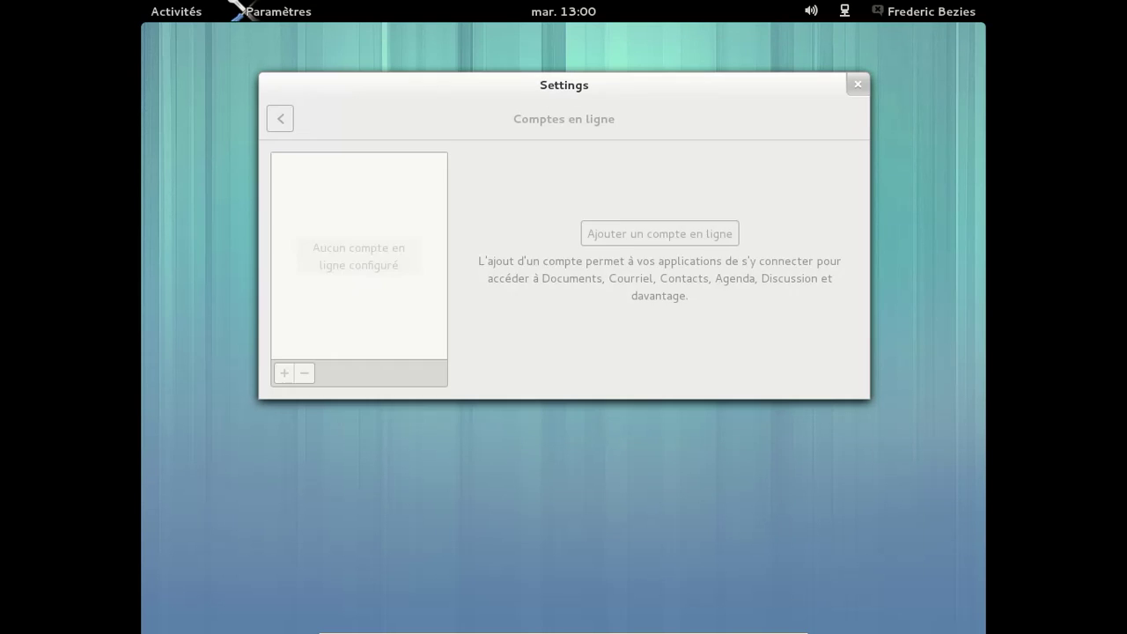
{"action": "left_click", "coordinate": [280, 118]}
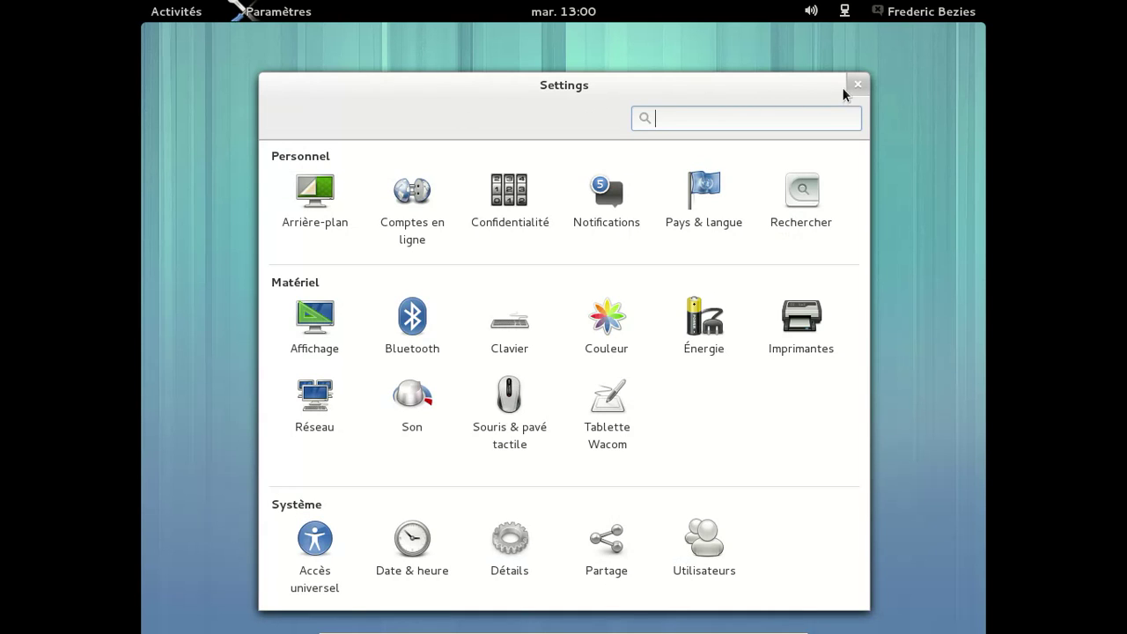
Browse the per-application list in Notifications, then close Settings
{"action": "left_click", "coordinate": [607, 194]}
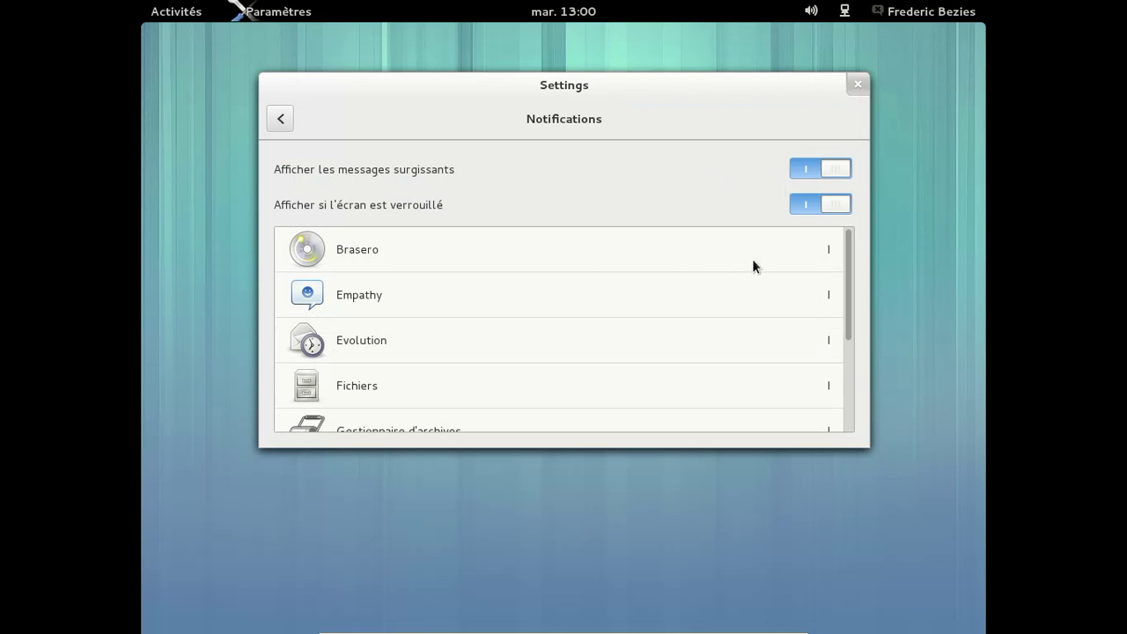
{"action": "scroll", "coordinate": [853, 419], "scroll_direction": "down", "scroll_amount": 1}
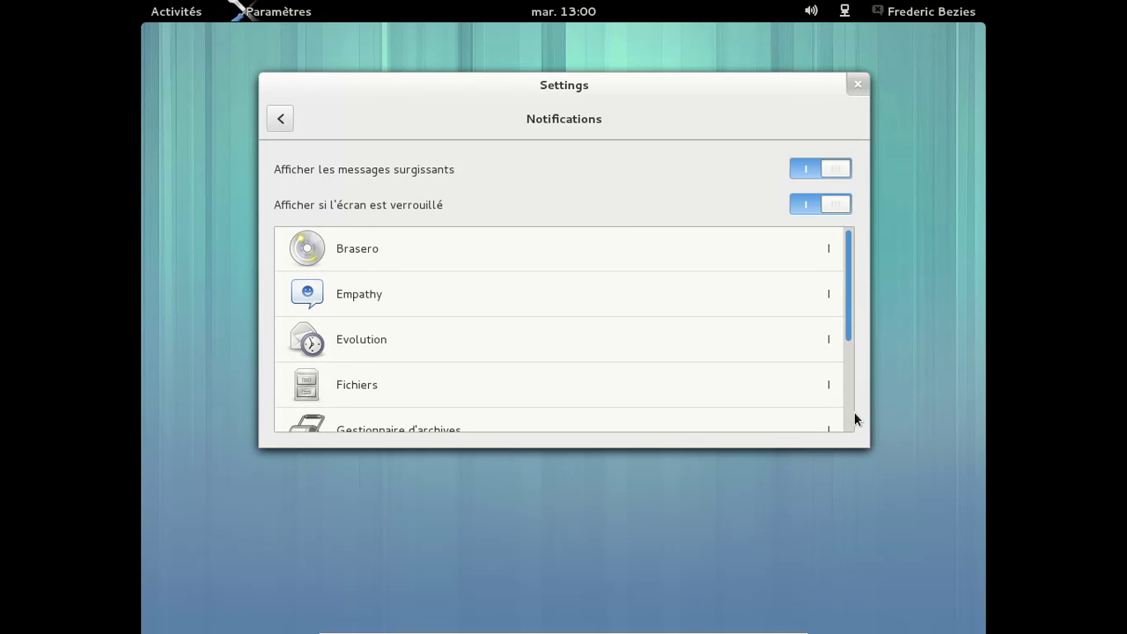
{"action": "scroll", "coordinate": [853, 419], "scroll_direction": "down", "scroll_amount": 5}
{"action": "scroll", "coordinate": [856, 220], "scroll_direction": "up", "scroll_amount": 5}
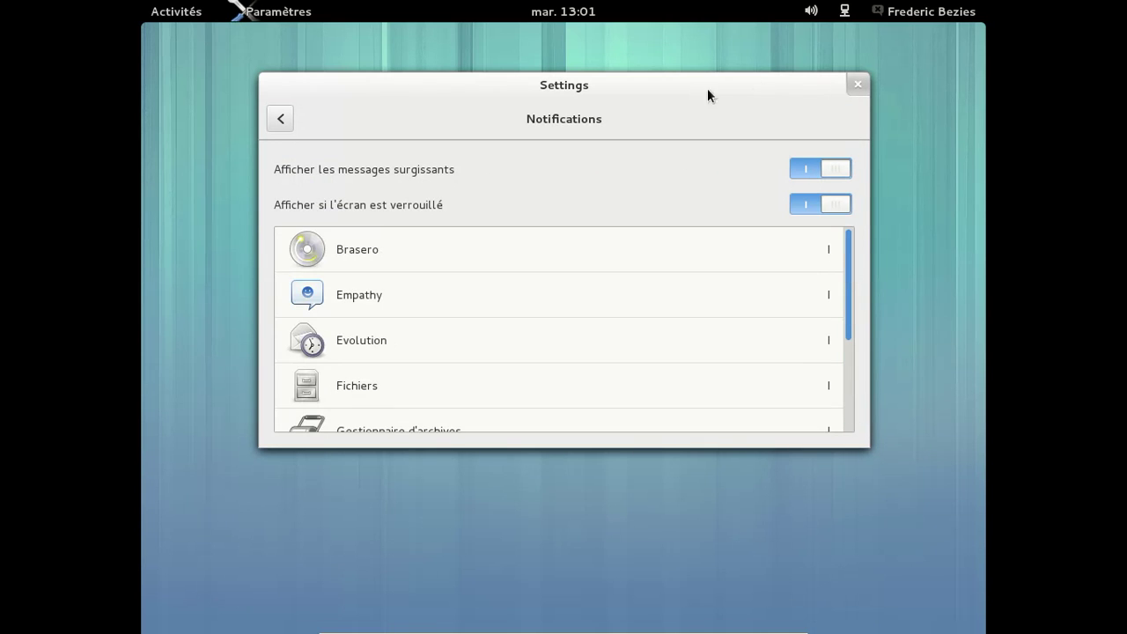
{"action": "left_click", "coordinate": [853, 85]}
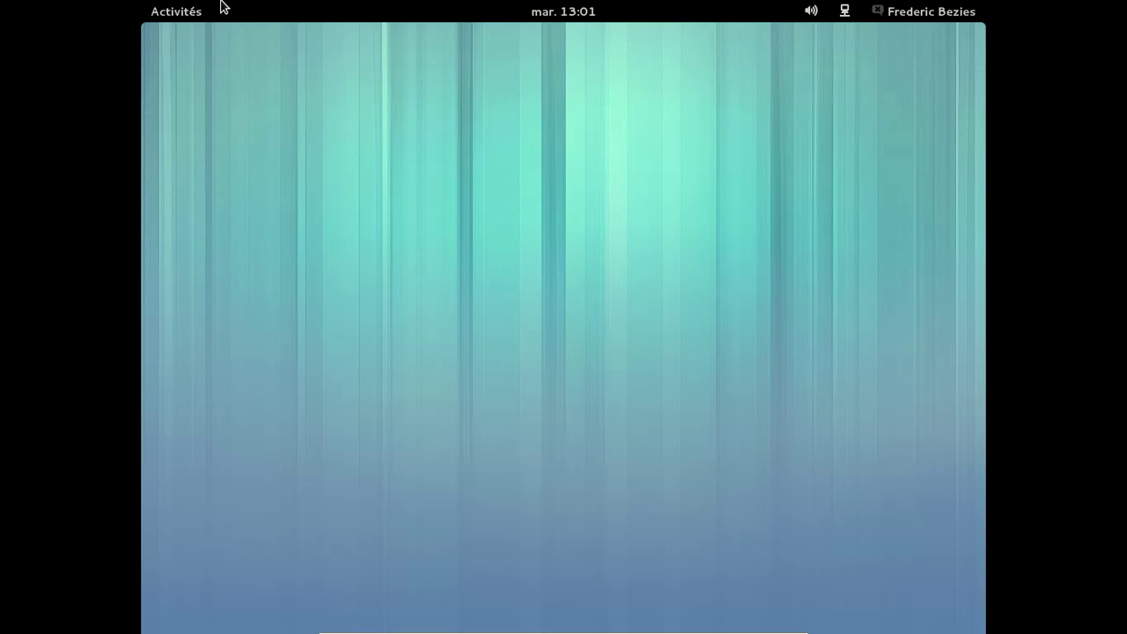
Show the applications grid with Toutes selected and scroll through it
{"action": "mouse_move", "coordinate": [142, 1]}
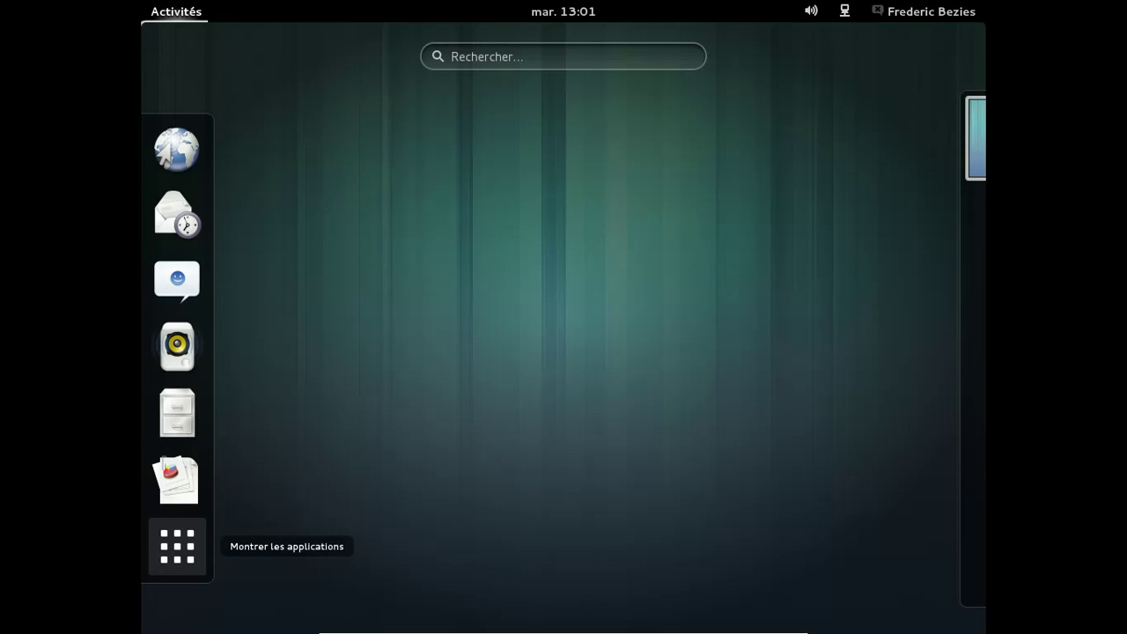
{"action": "left_click", "coordinate": [191, 550]}
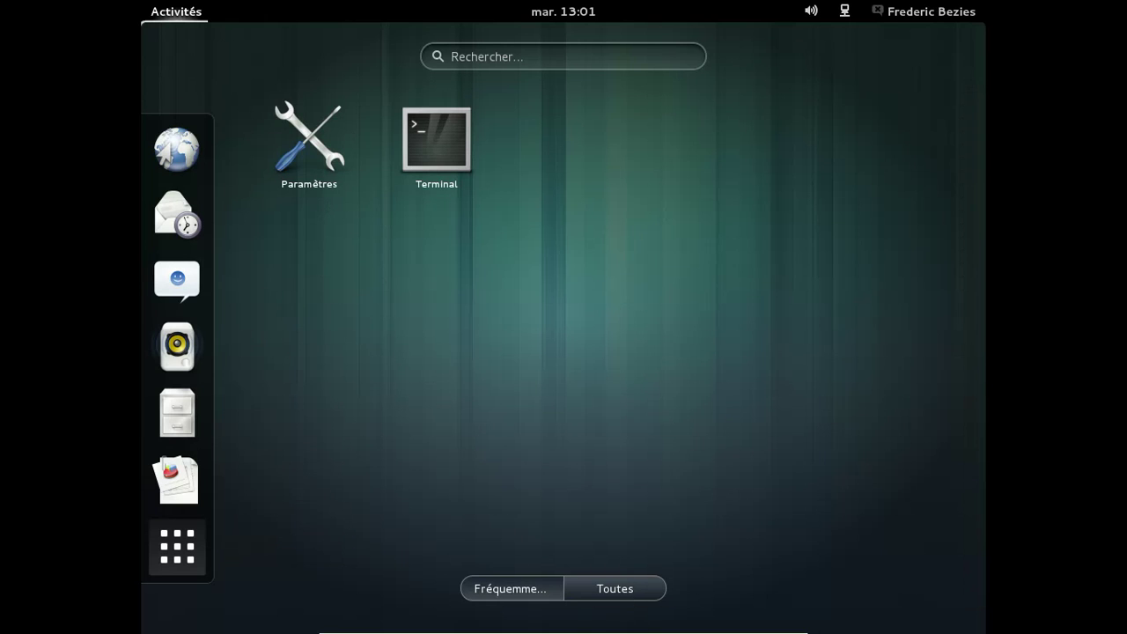
{"action": "left_click", "coordinate": [615, 588]}
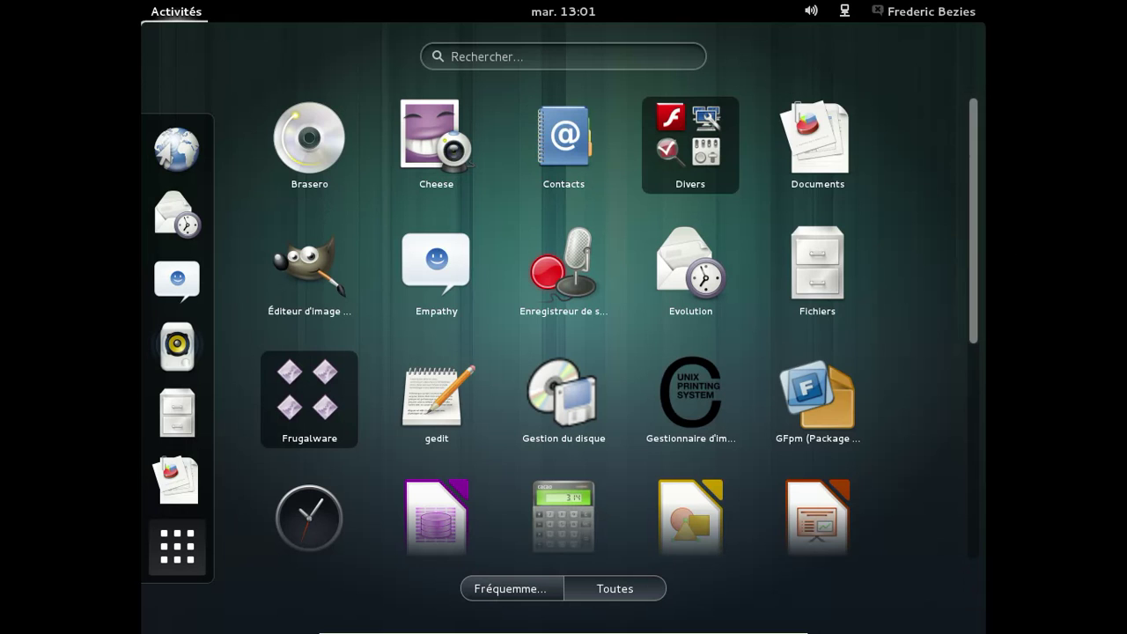
{"action": "left_click", "coordinate": [982, 380]}
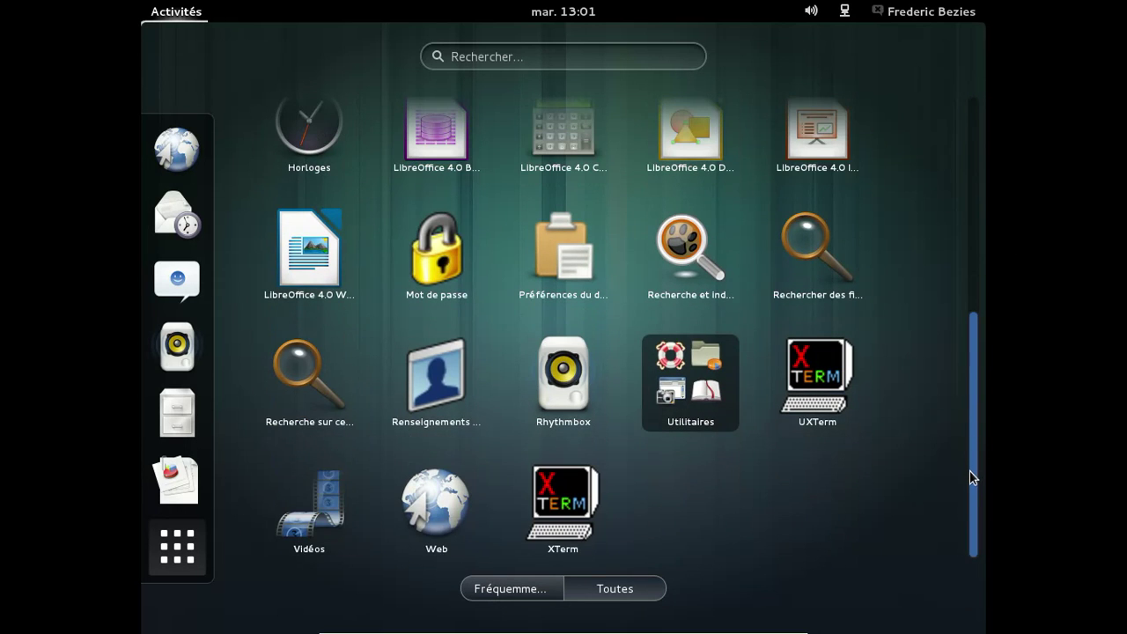
{"action": "left_click_drag", "start_coordinate": [983, 387], "coordinate": [981, 282]}
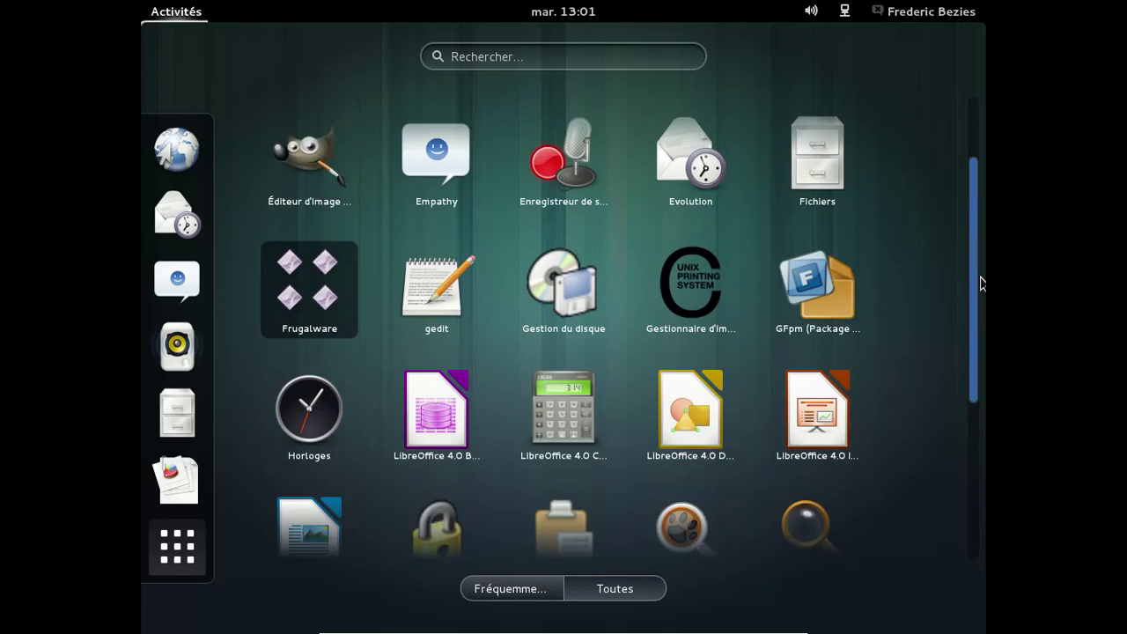
{"action": "left_click_drag", "start_coordinate": [971, 206], "coordinate": [968, 184]}
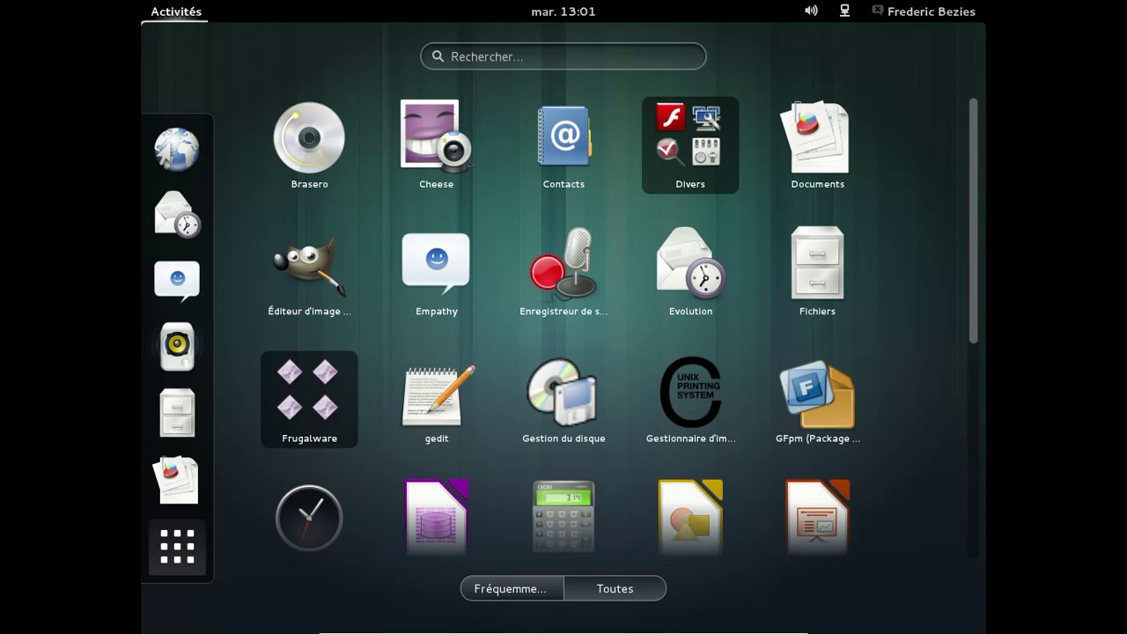
Open and close the Divers folder, then search the overview for 'tweak'
{"action": "left_click", "coordinate": [678, 151]}
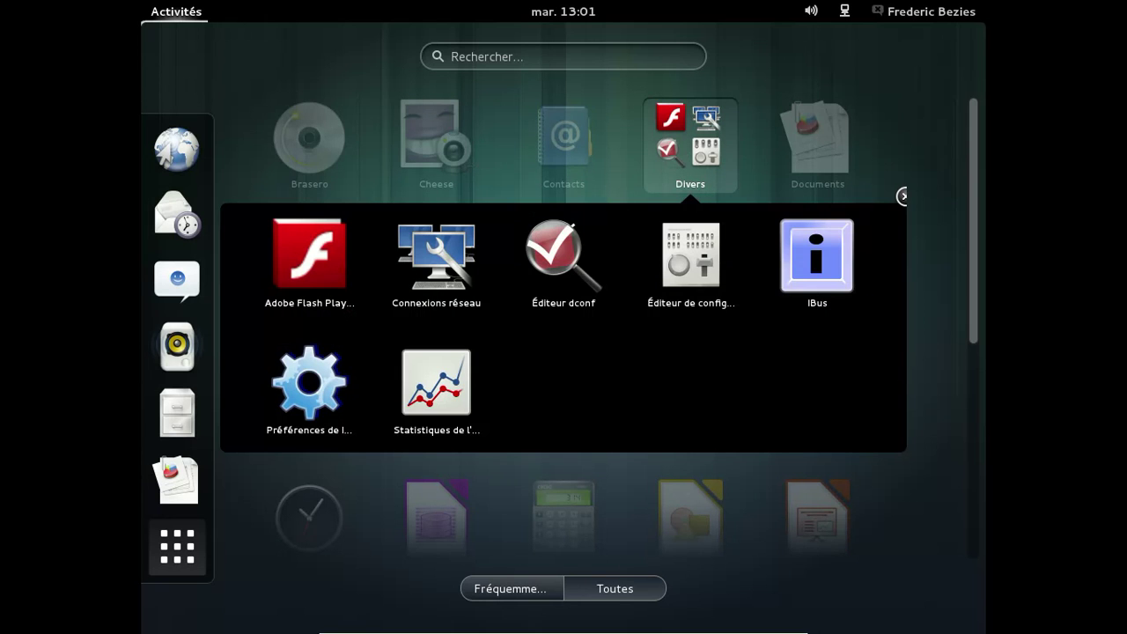
{"action": "left_click", "coordinate": [901, 195]}
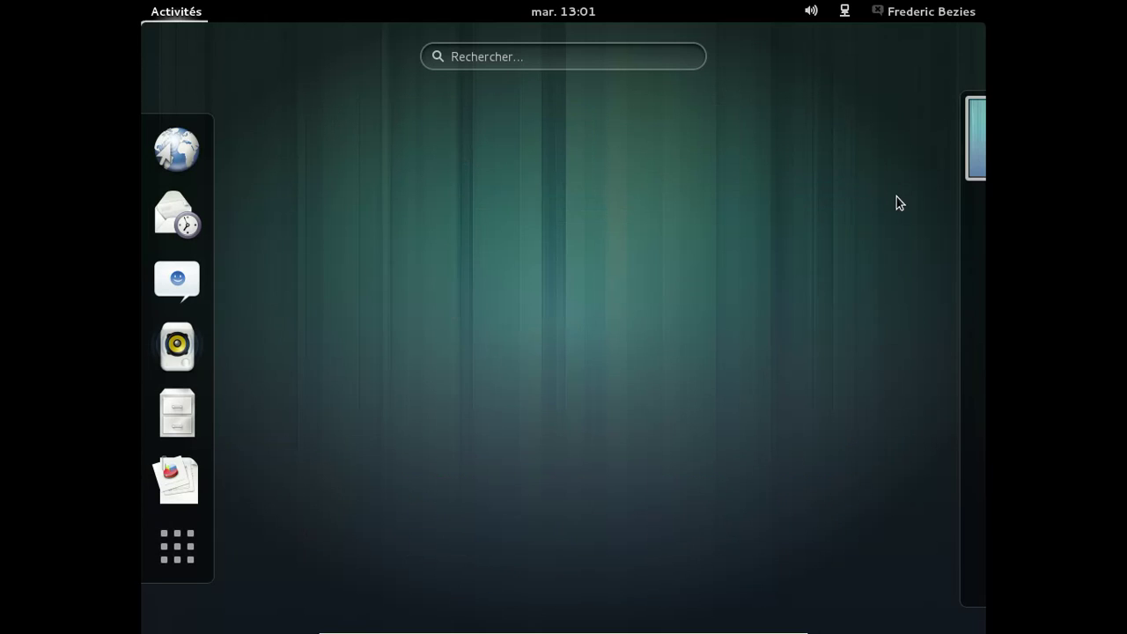
{"action": "left_click", "coordinate": [547, 59]}
{"action": "type", "text": "tweak"}
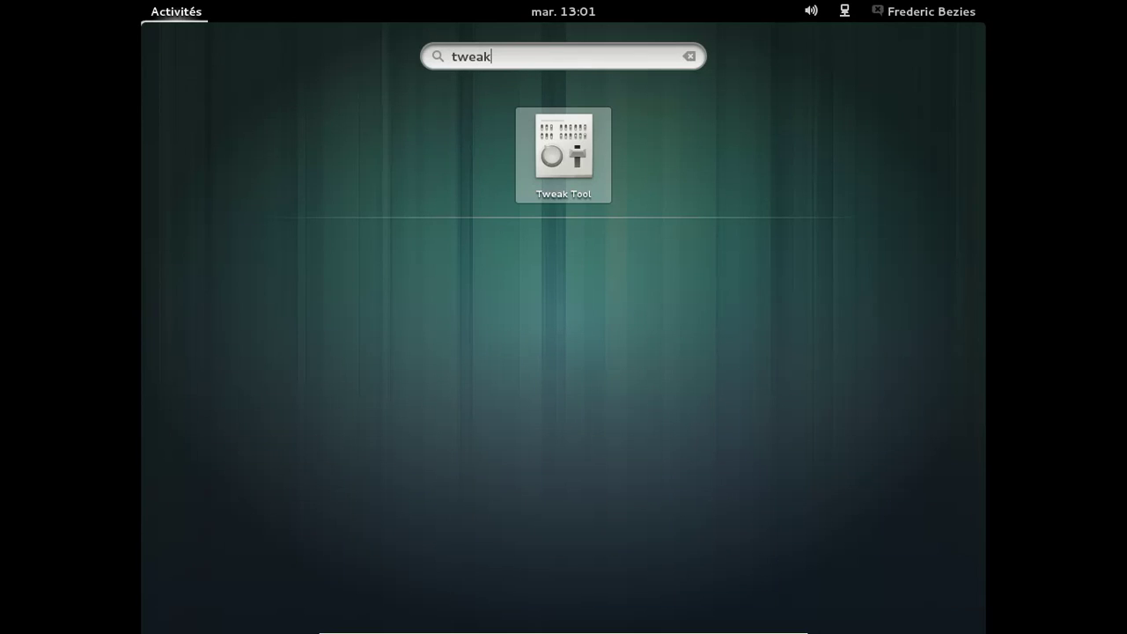
In Tweak Tool, show the date in the clock and the network servers icon on the desktop
{"action": "left_click", "coordinate": [542, 138]}
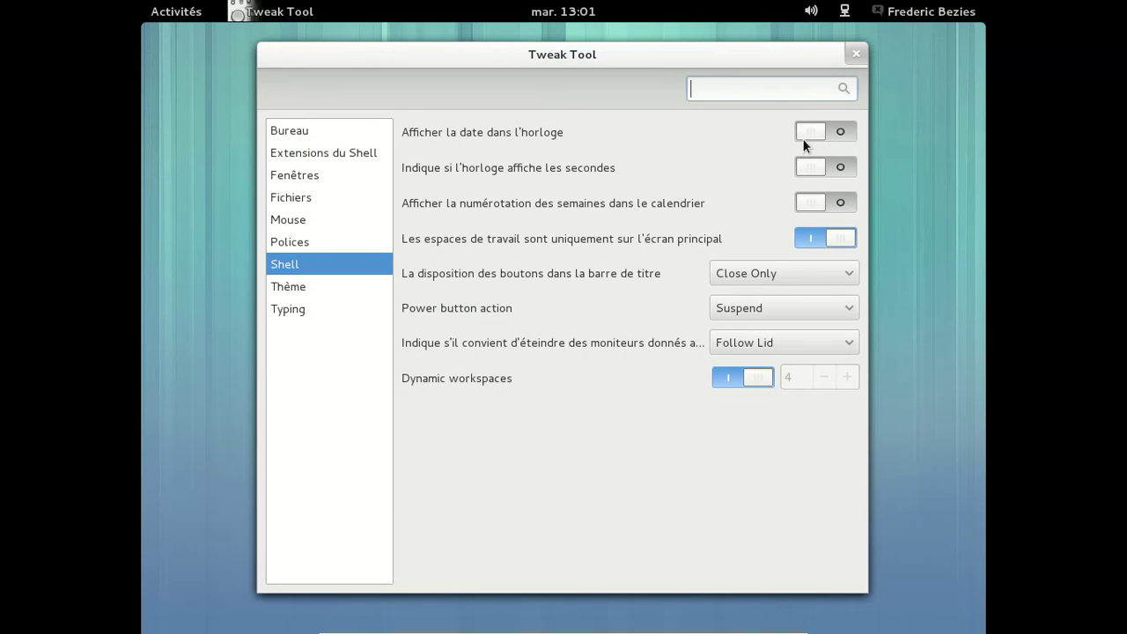
{"action": "left_click", "coordinate": [808, 133]}
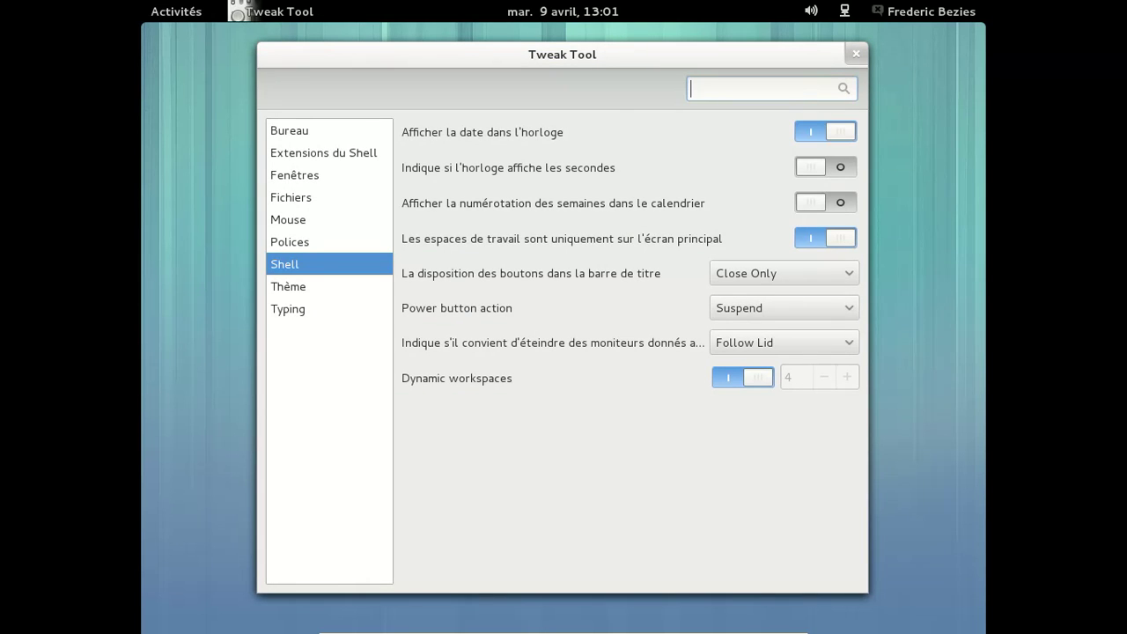
{"action": "left_click", "coordinate": [321, 132]}
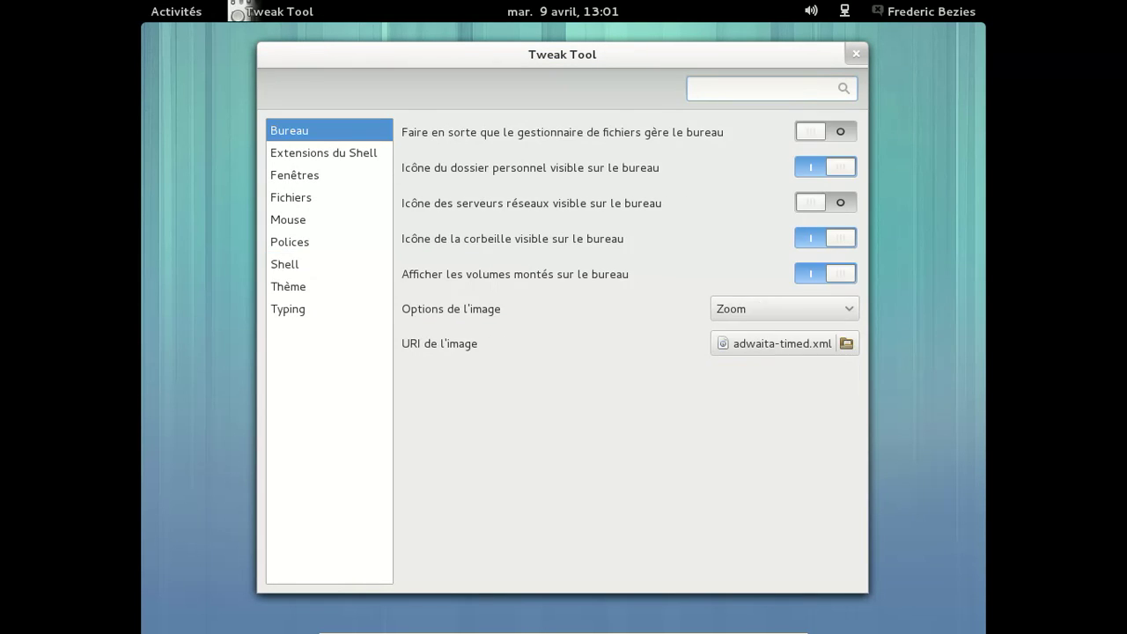
{"action": "left_click", "coordinate": [808, 204]}
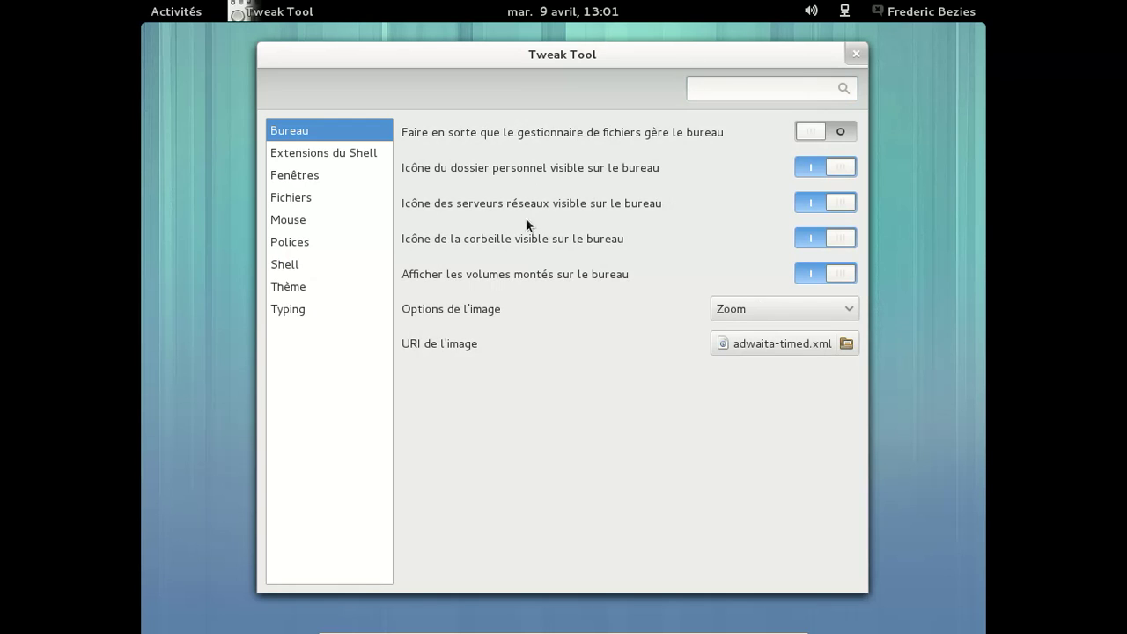
Look over the other sections, then set title bar buttons to Minimize and Close
{"action": "left_click", "coordinate": [345, 155]}
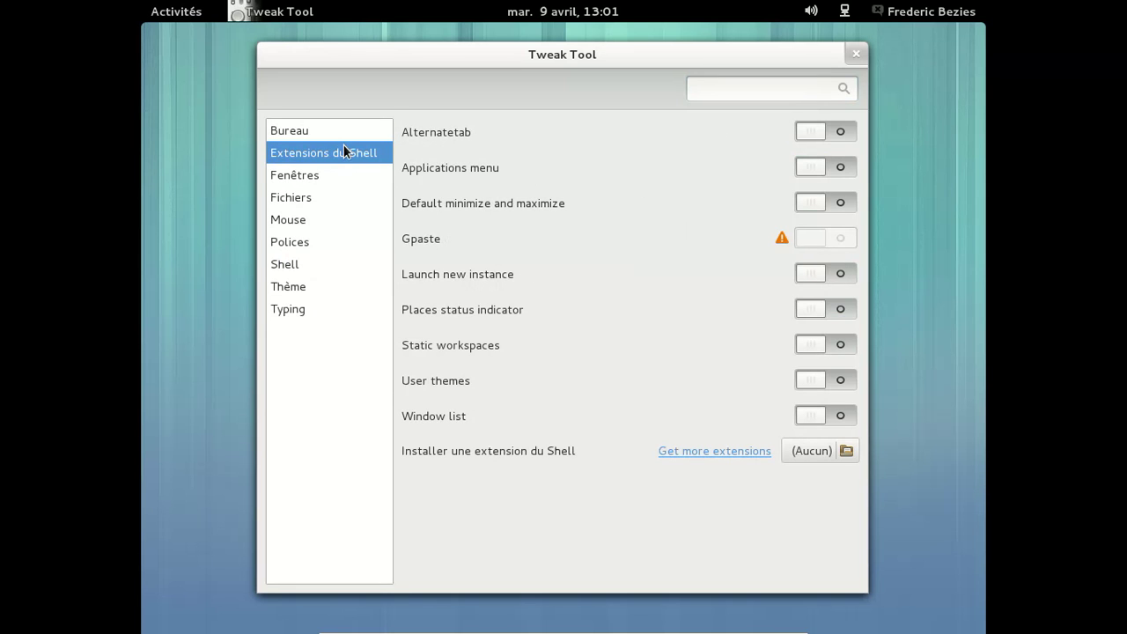
{"action": "left_click", "coordinate": [324, 175]}
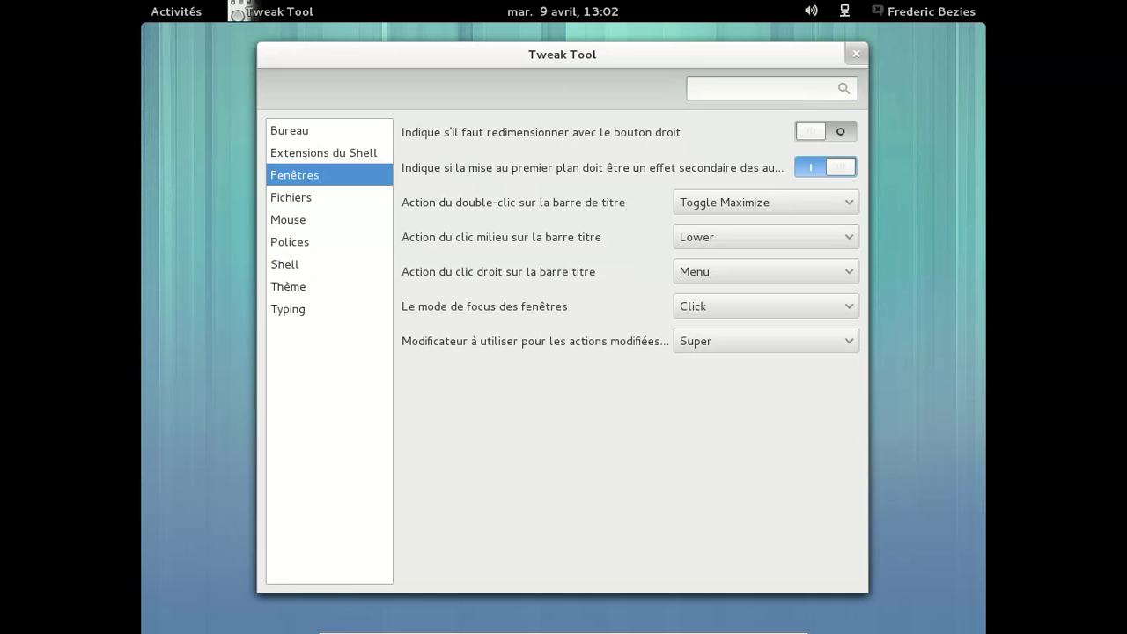
{"action": "left_click", "coordinate": [313, 196]}
{"action": "left_click", "coordinate": [306, 217]}
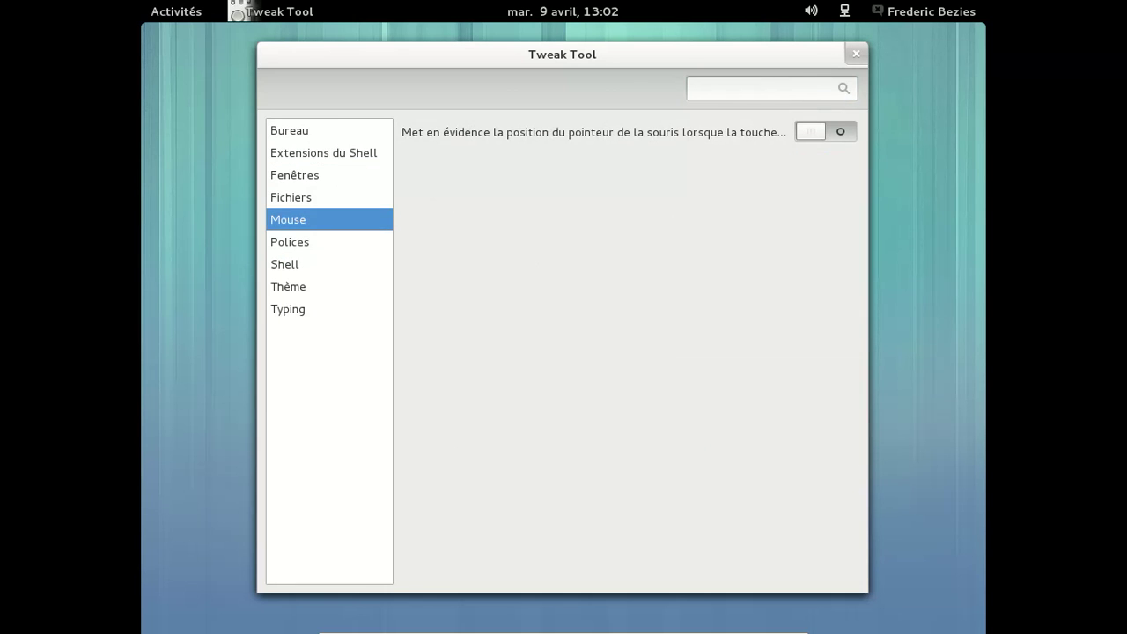
{"action": "left_click", "coordinate": [282, 245]}
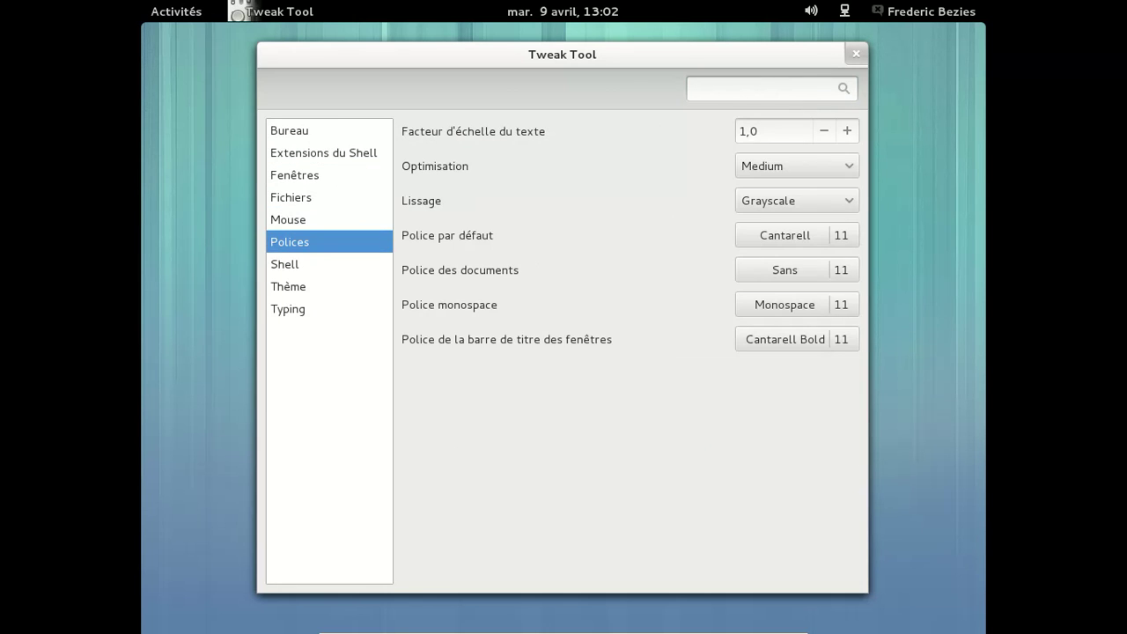
{"action": "left_click", "coordinate": [284, 264]}
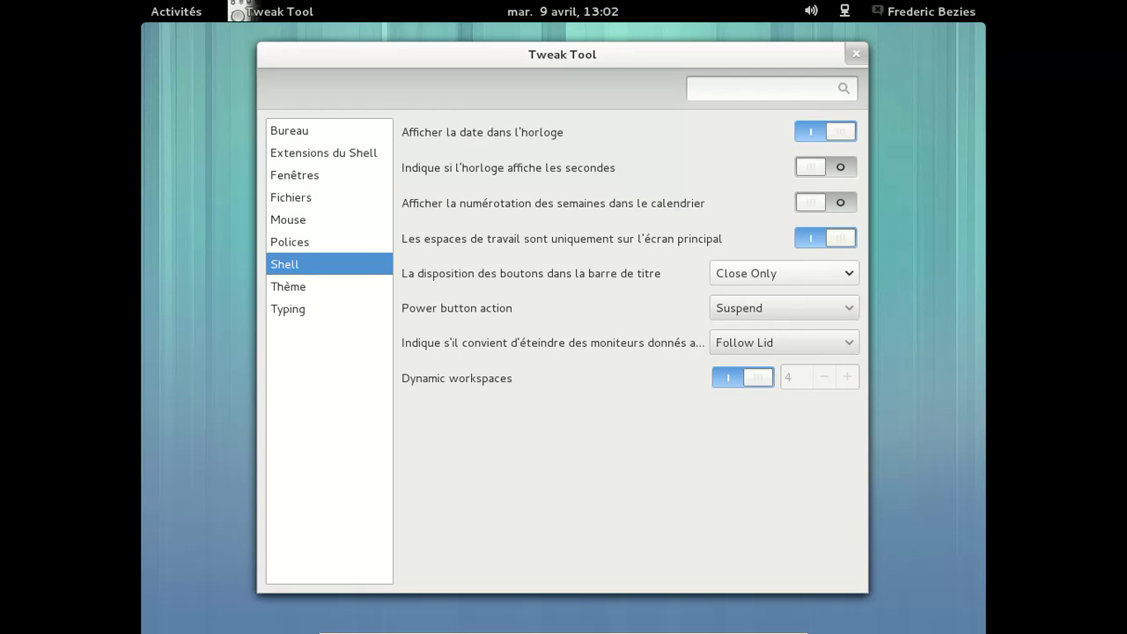
{"action": "left_click", "coordinate": [757, 274]}
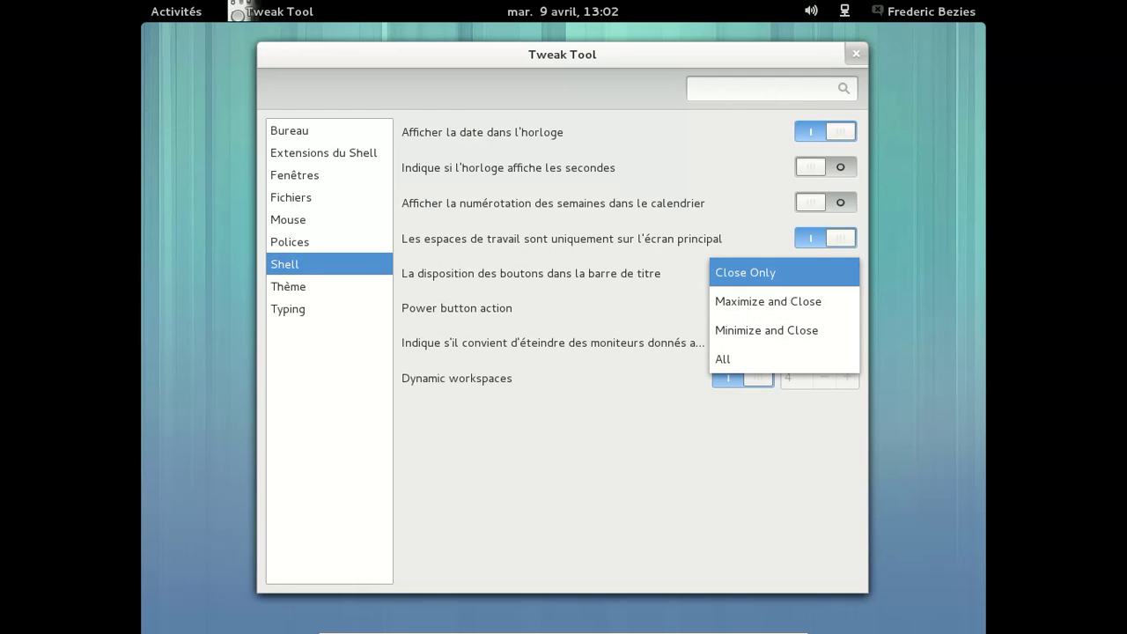
{"action": "left_click", "coordinate": [750, 326]}
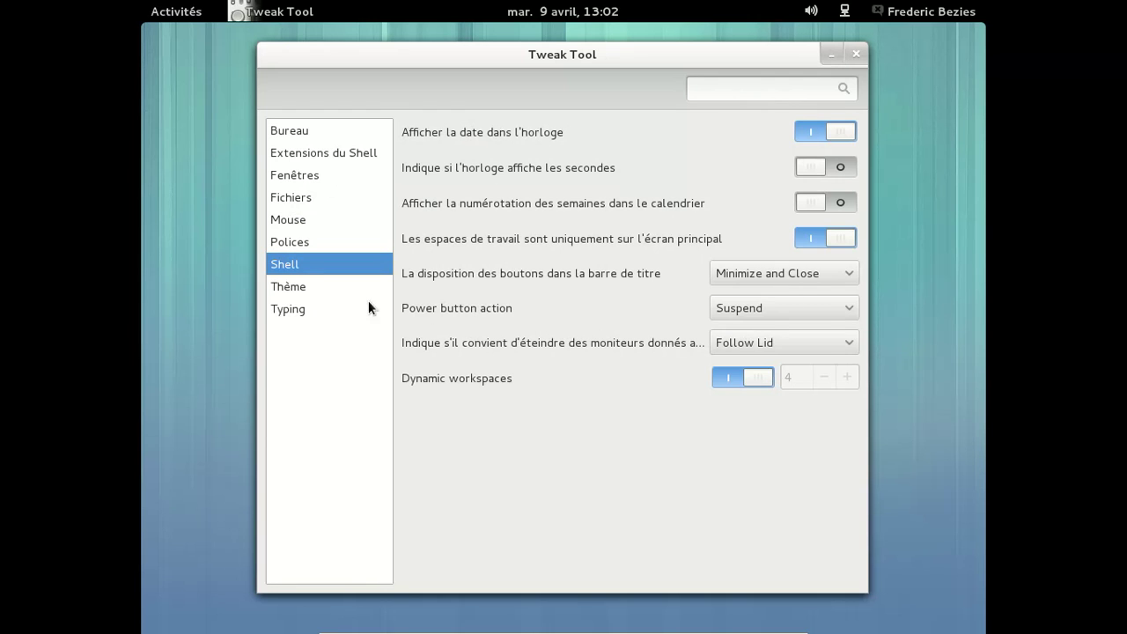
Enable icons in menus and on buttons under Theme, close Tweak Tool, and open Activities
{"action": "left_click", "coordinate": [320, 287]}
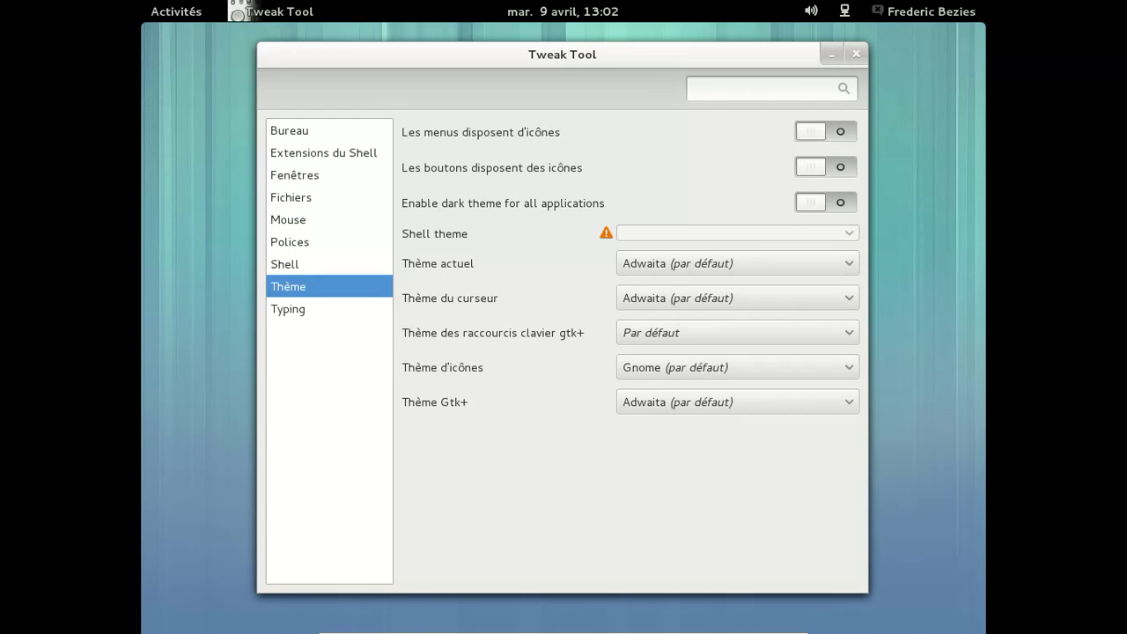
{"action": "left_click", "coordinate": [811, 131]}
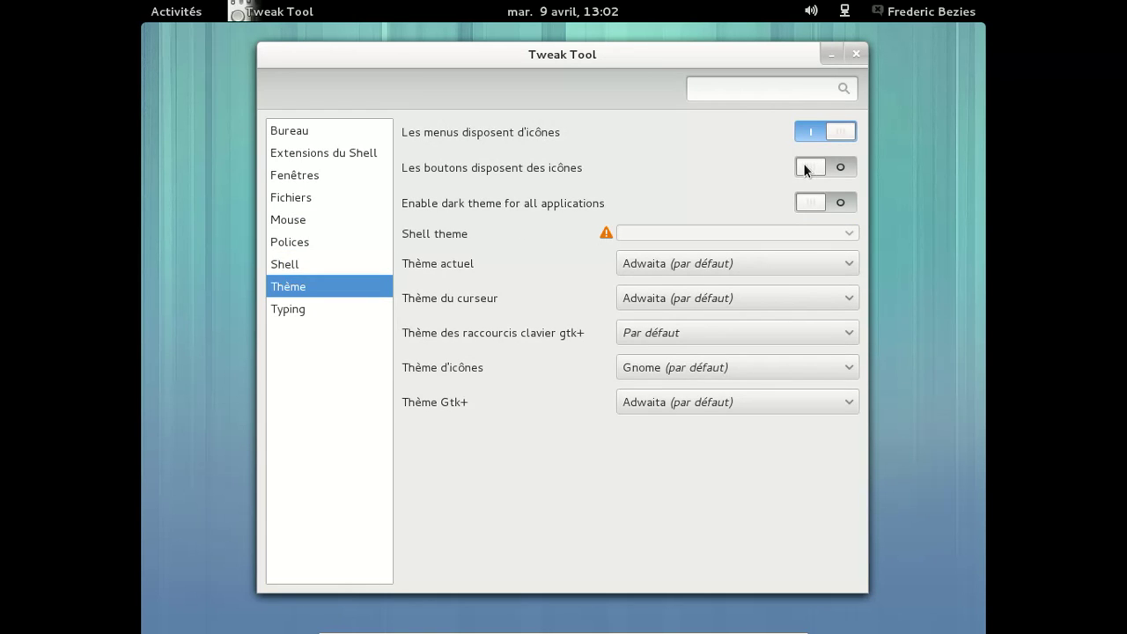
{"action": "left_click", "coordinate": [804, 168]}
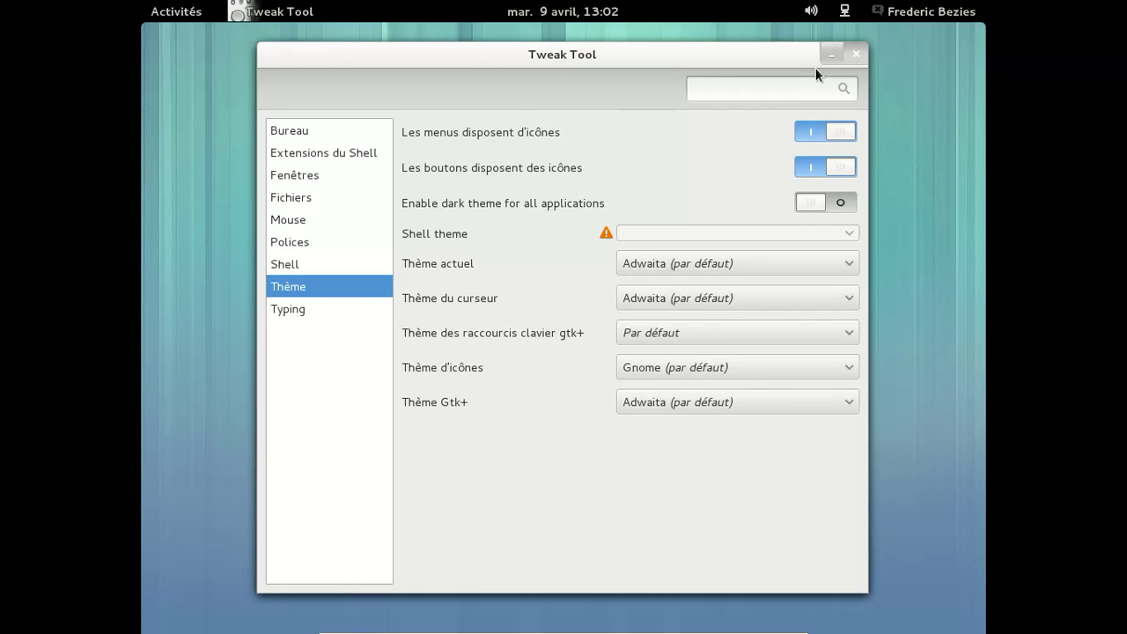
{"action": "left_click", "coordinate": [855, 54]}
{"action": "left_click", "coordinate": [161, 7]}
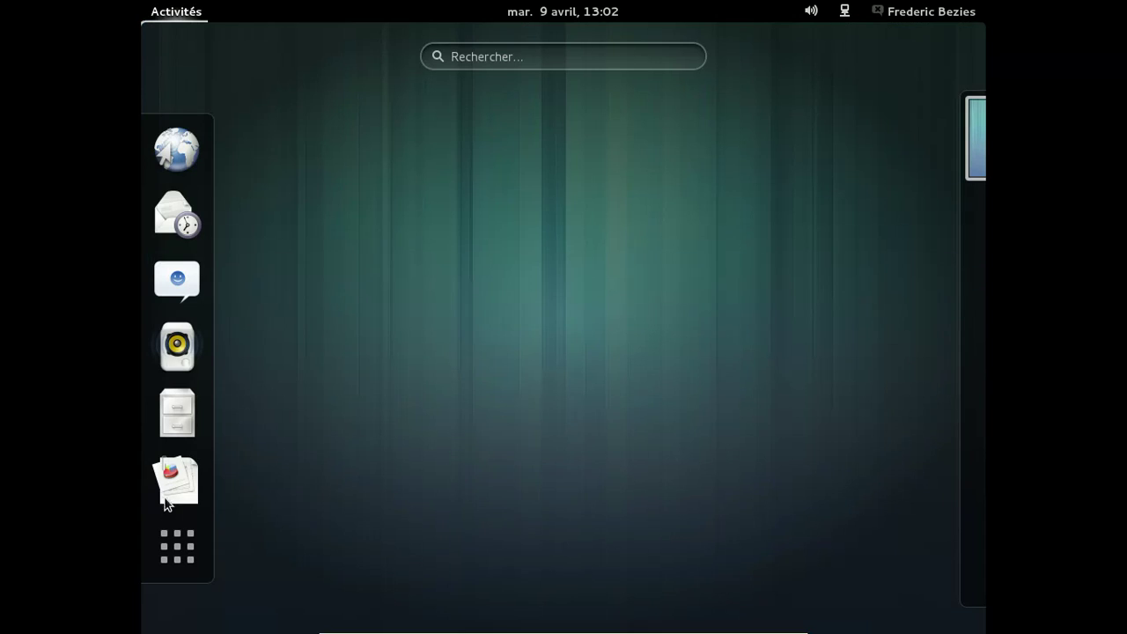
Launch LibreOffice 4.0 Writer from the app grid and dismiss its Fatal Error dialog
{"action": "left_click", "coordinate": [178, 546]}
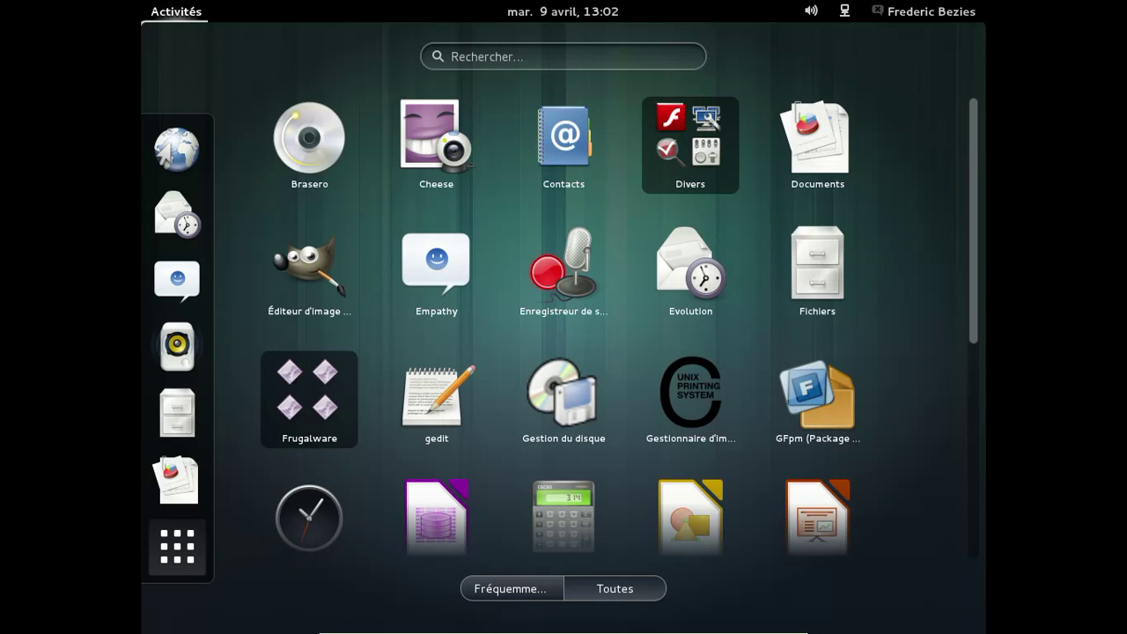
{"action": "left_click_drag", "start_coordinate": [958, 301], "coordinate": [965, 486]}
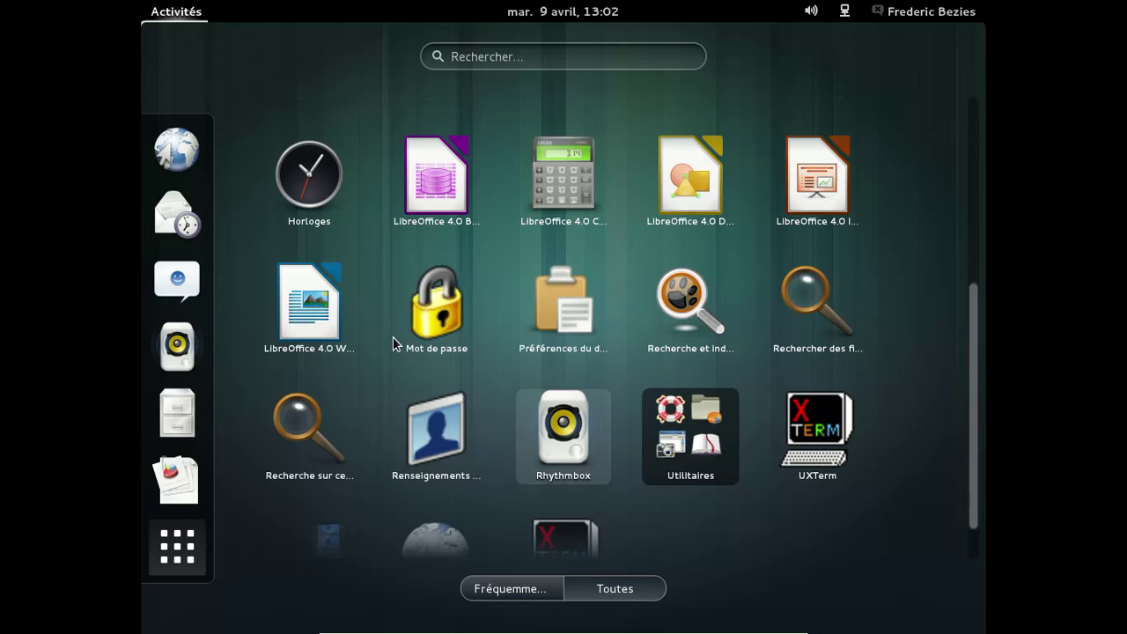
{"action": "left_click", "coordinate": [308, 304]}
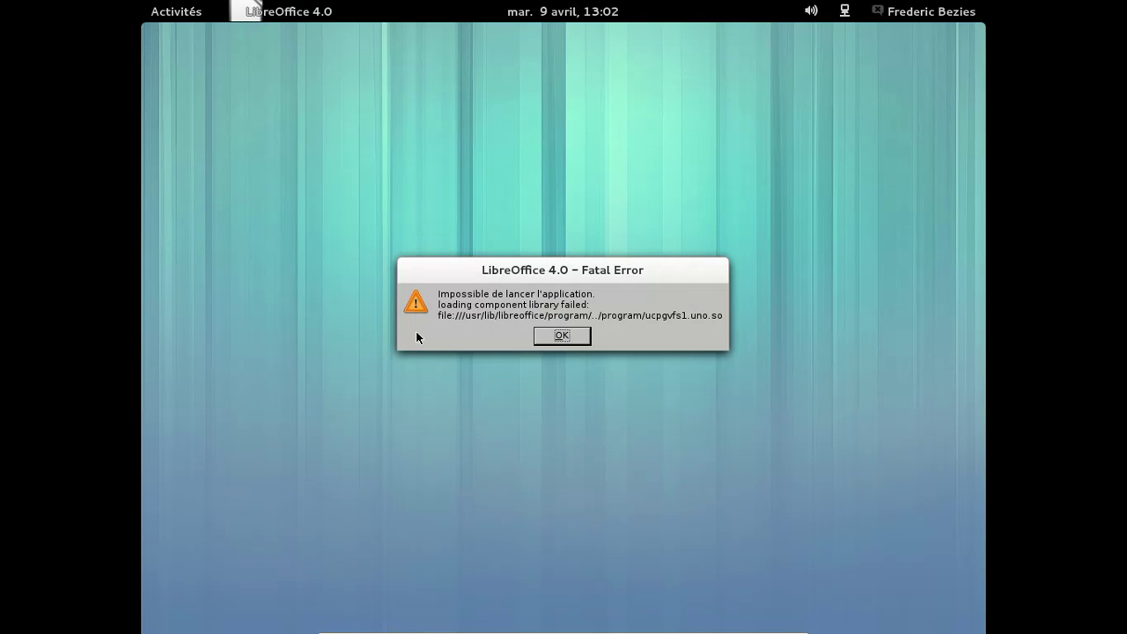
{"action": "left_click", "coordinate": [577, 341]}
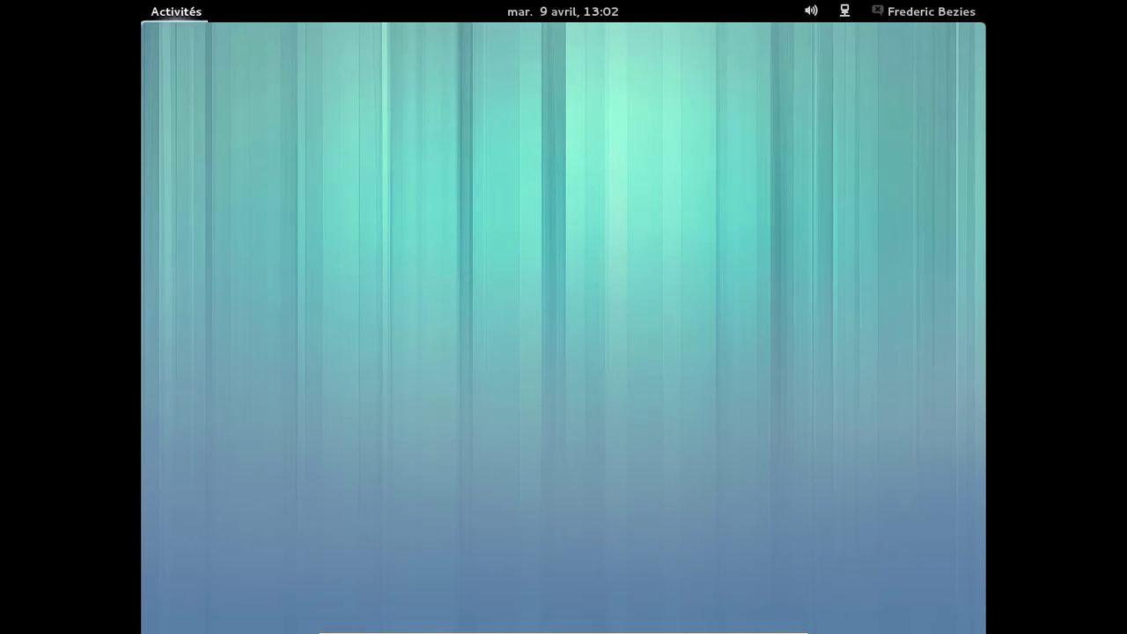
Search the overview for 'terminal' and launch GNOME Terminal
{"action": "key", "text": "super"}
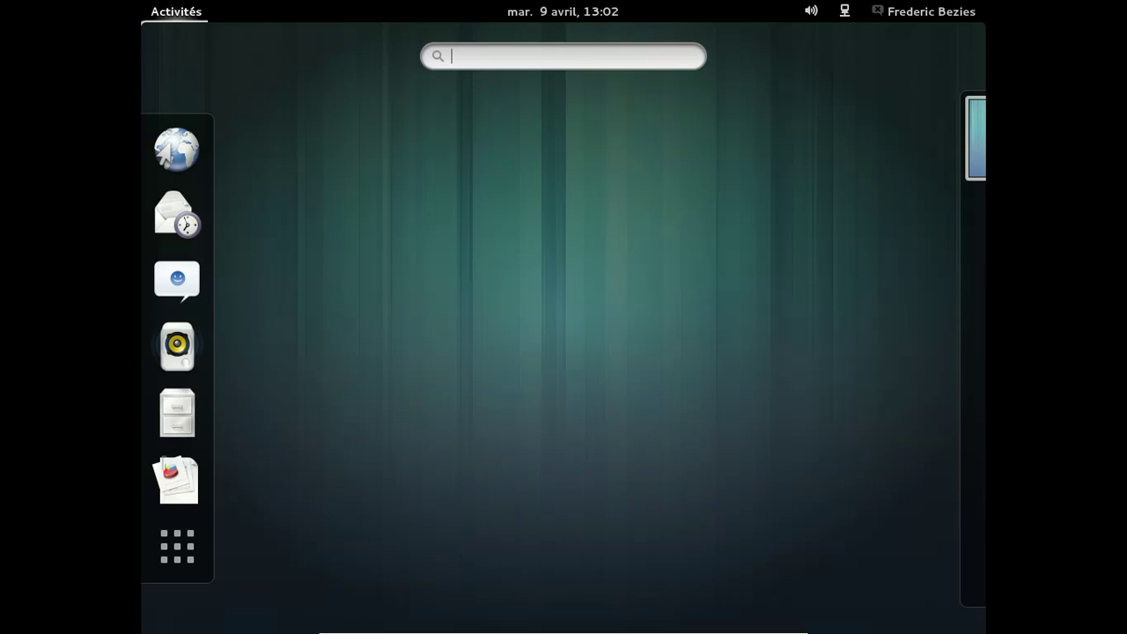
{"action": "type", "text": "terminal"}
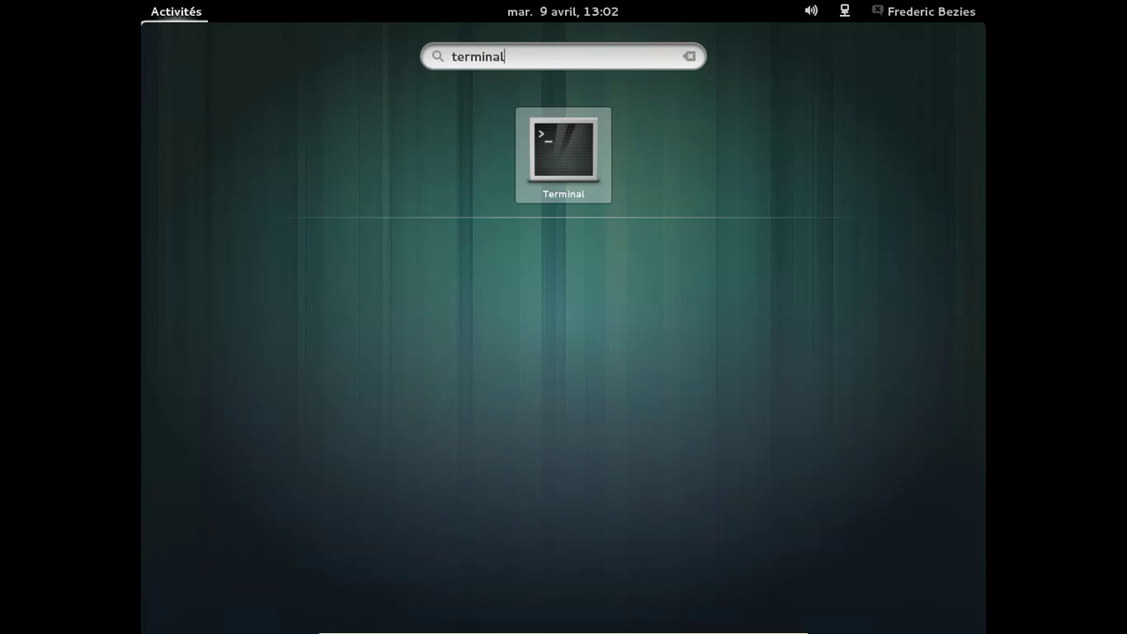
{"action": "key", "text": "Return"}
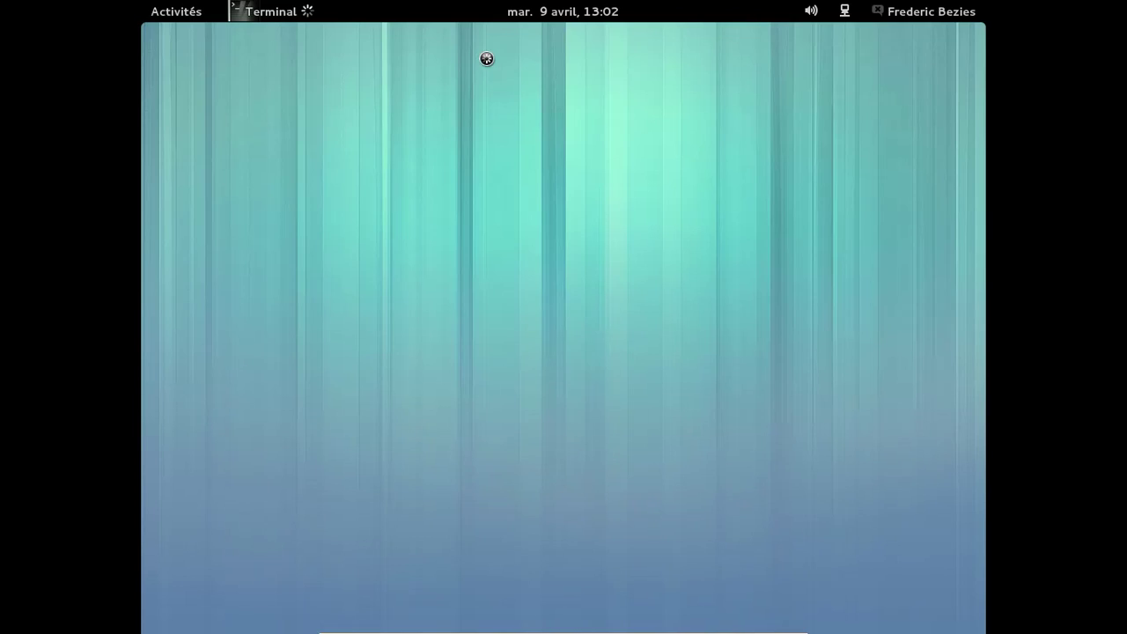
Install unoconv with 'sudo pacman -S unoconv', entering the password and confirming
{"action": "type", "text": "sudo pacman"}
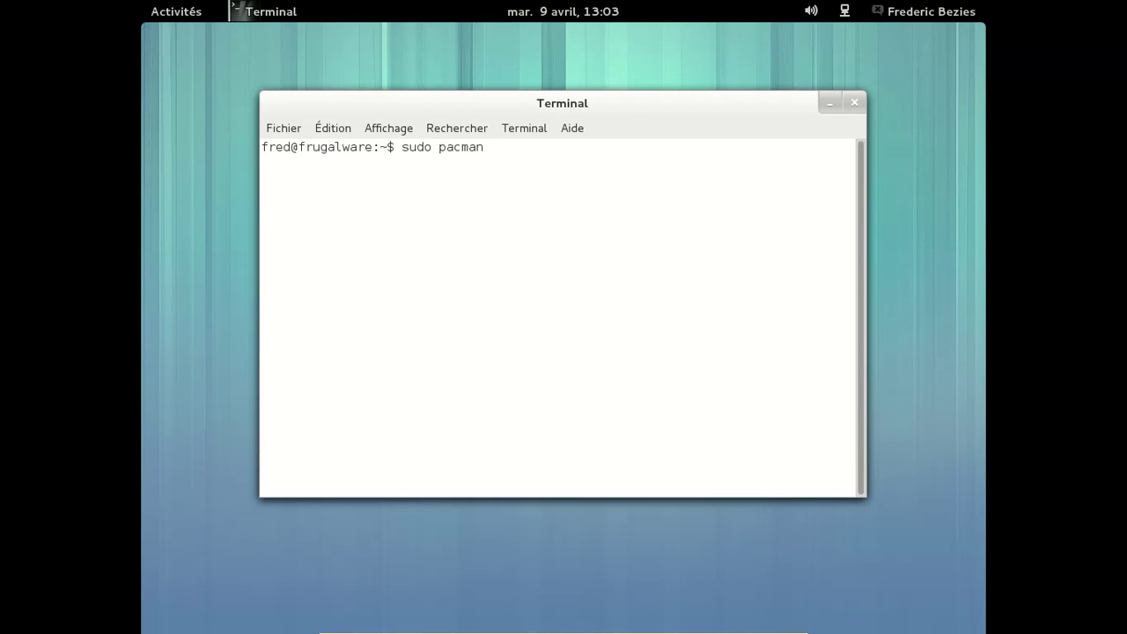
{"action": "type", "text": " -S unoconv"}
{"action": "key", "text": "Return"}
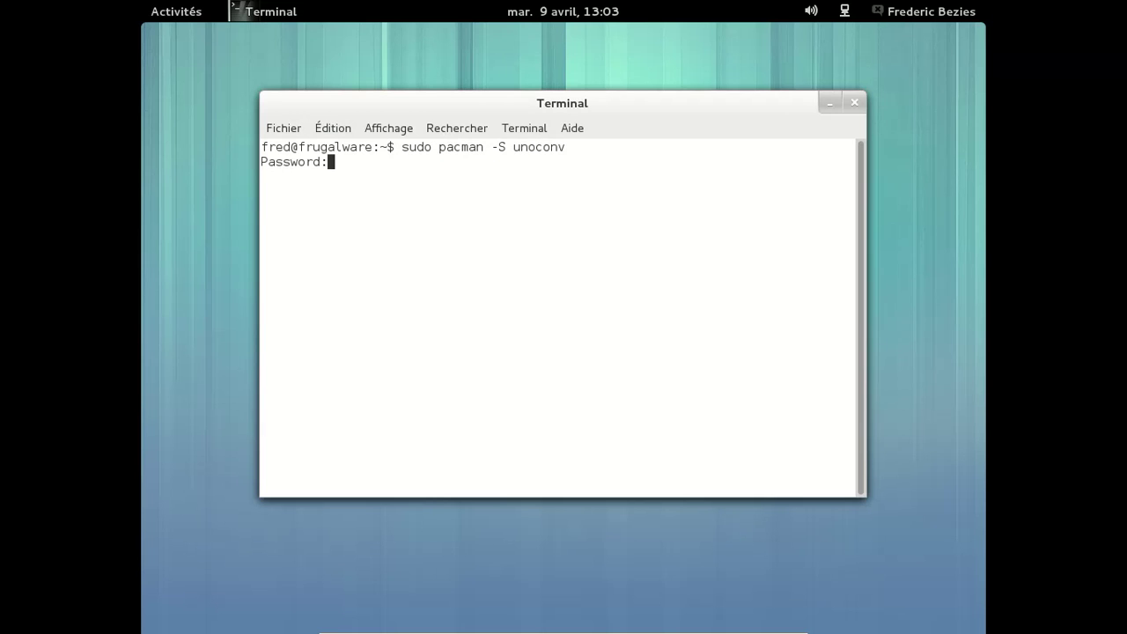
{"action": "key", "text": "Return"}
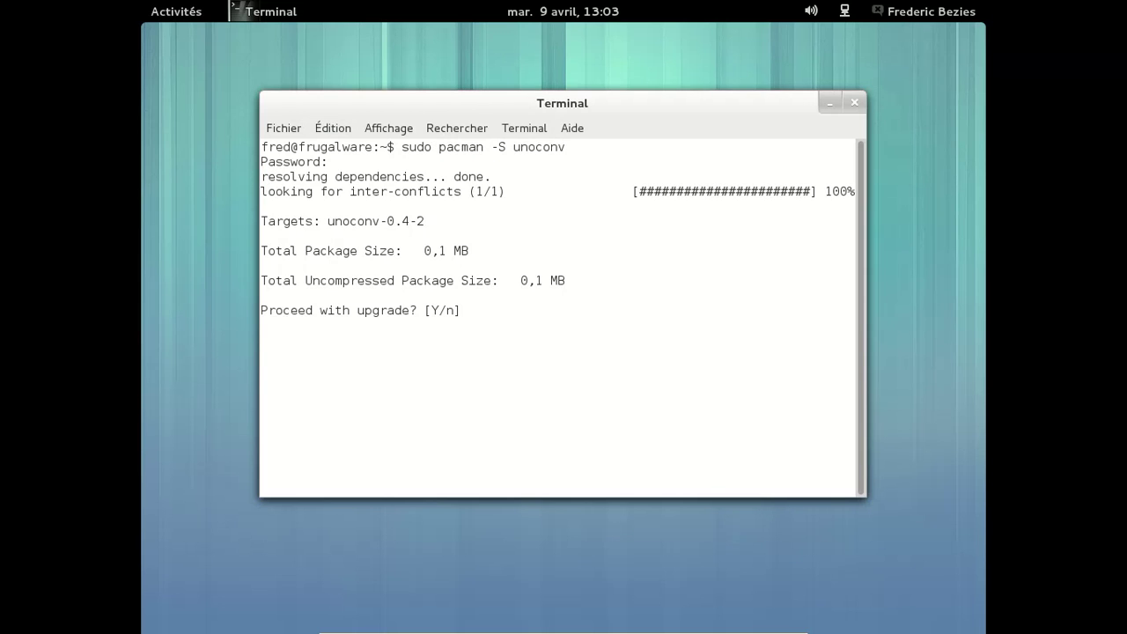
{"action": "key", "text": "Return"}
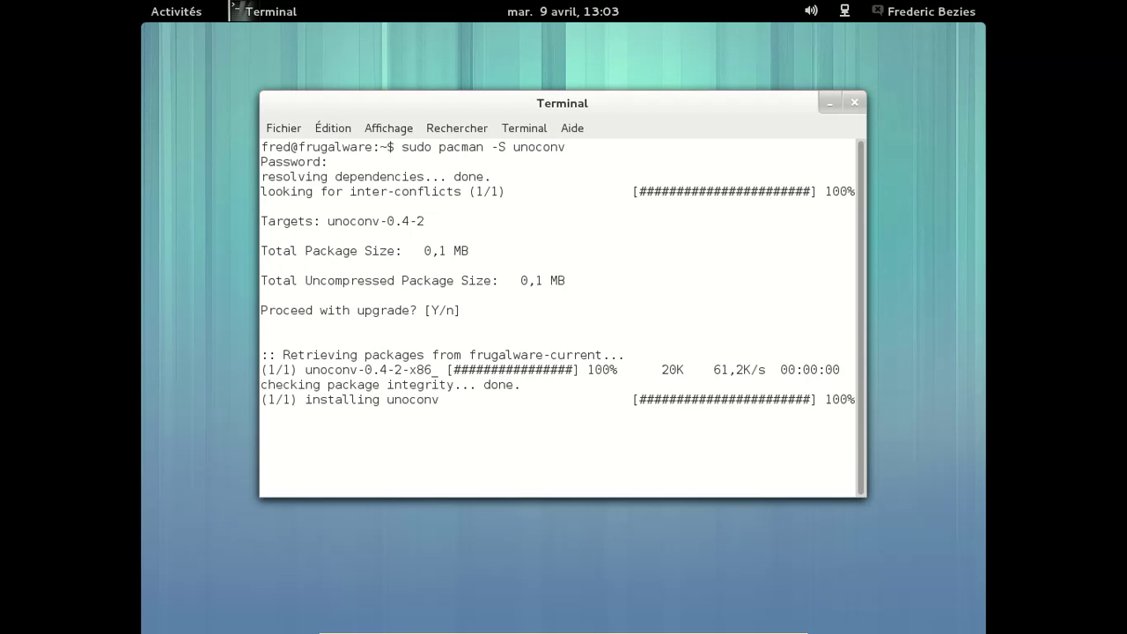
{"action": "mouse_move", "coordinate": [144, 7]}
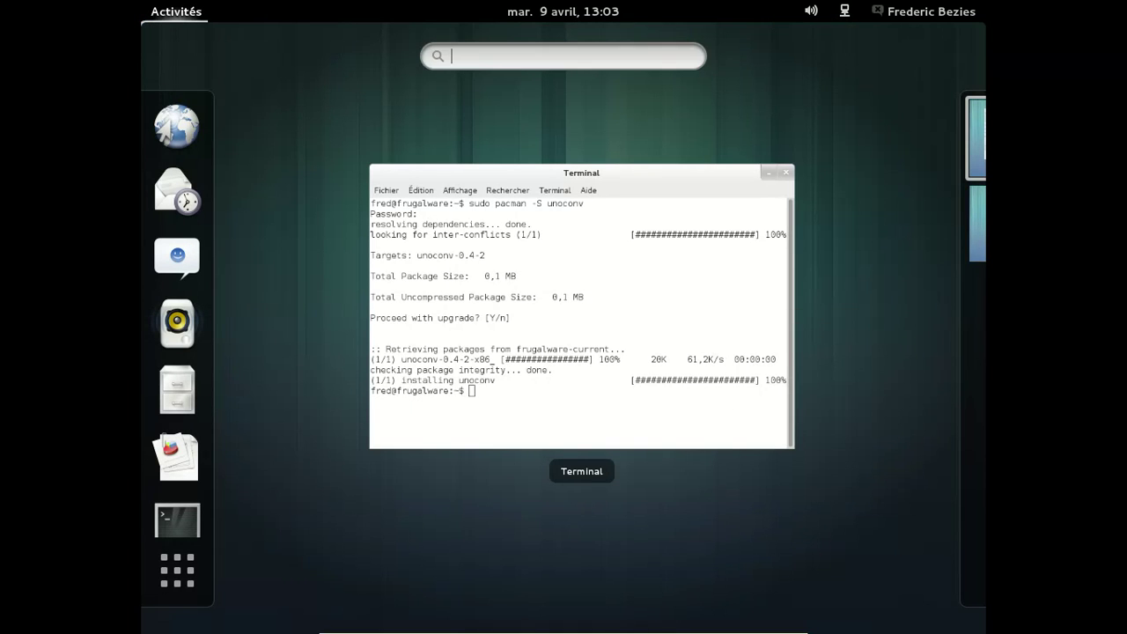
{"action": "type", "text": "libre"}
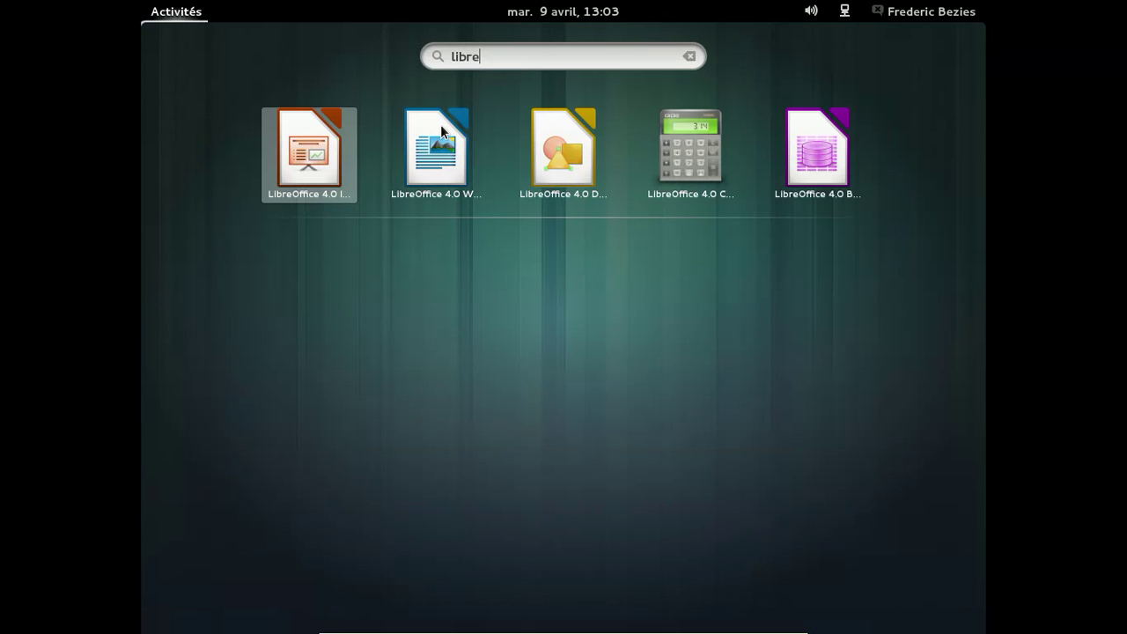
{"action": "left_click", "coordinate": [436, 149]}
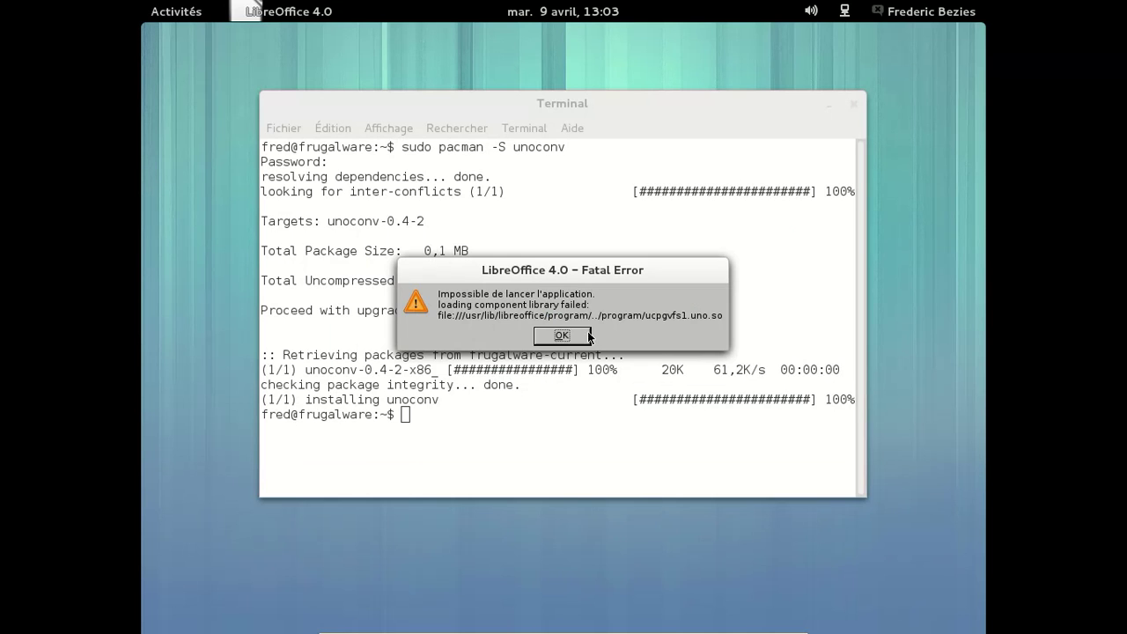
{"action": "left_click", "coordinate": [562, 336]}
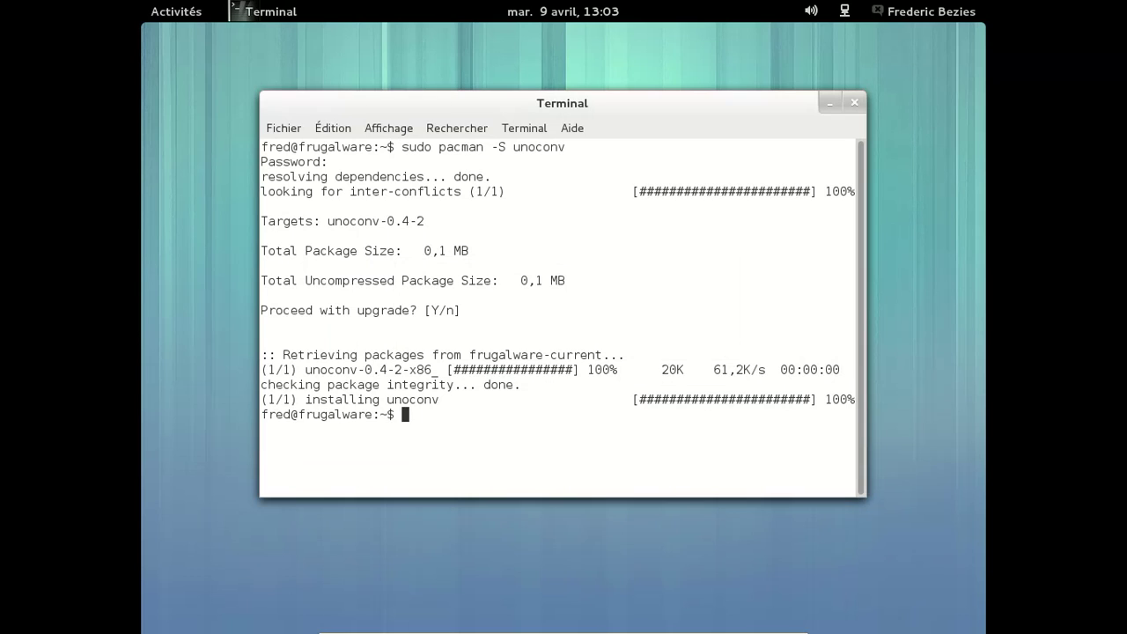
Run 'pacman -Ss gvfs | more' to list gvfs packages, then recall the command for editing
{"action": "type", "text": "pacman -Ss gf"}
{"action": "key", "text": "BackSpace"}
{"action": "type", "text": "vfs "}
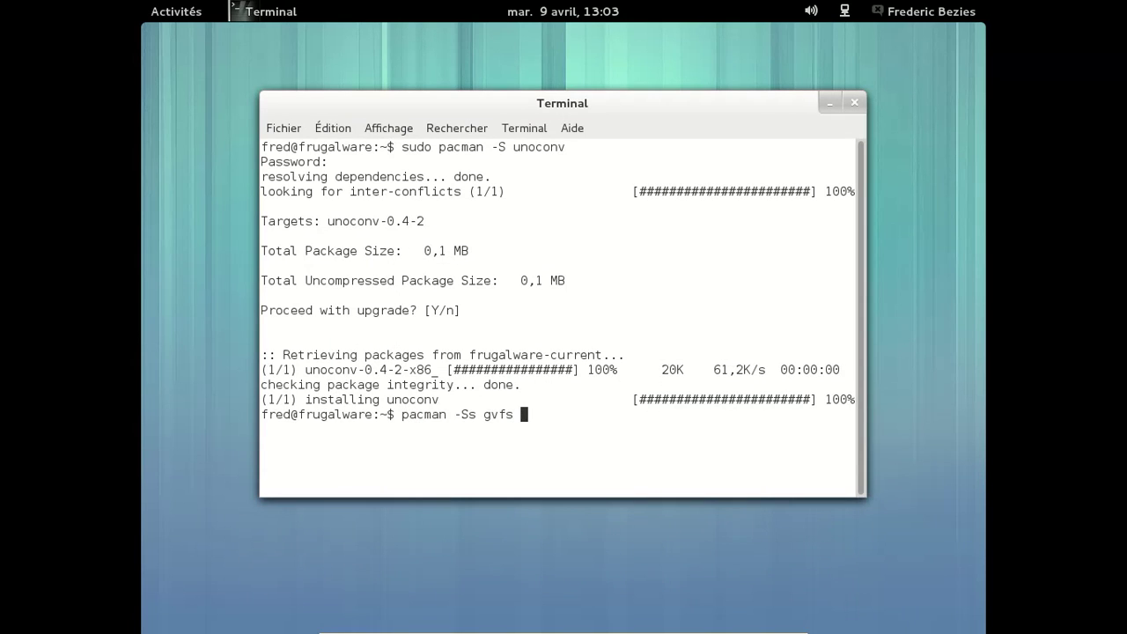
{"action": "type", "text": "| more"}
{"action": "key", "text": "Return"}
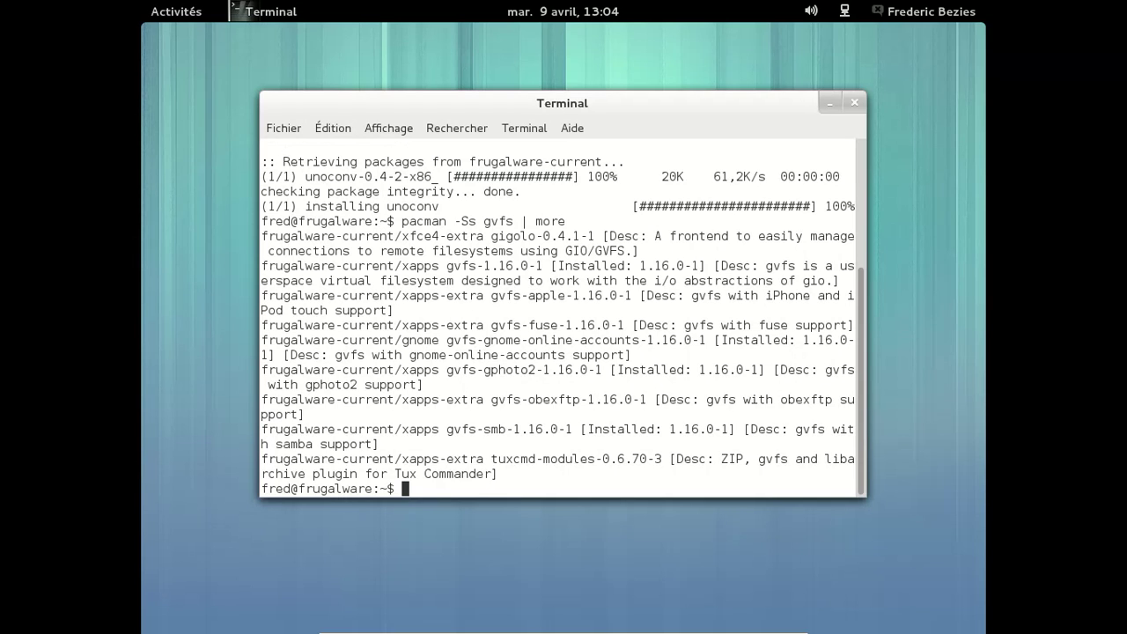
{"action": "key", "text": "Up"}
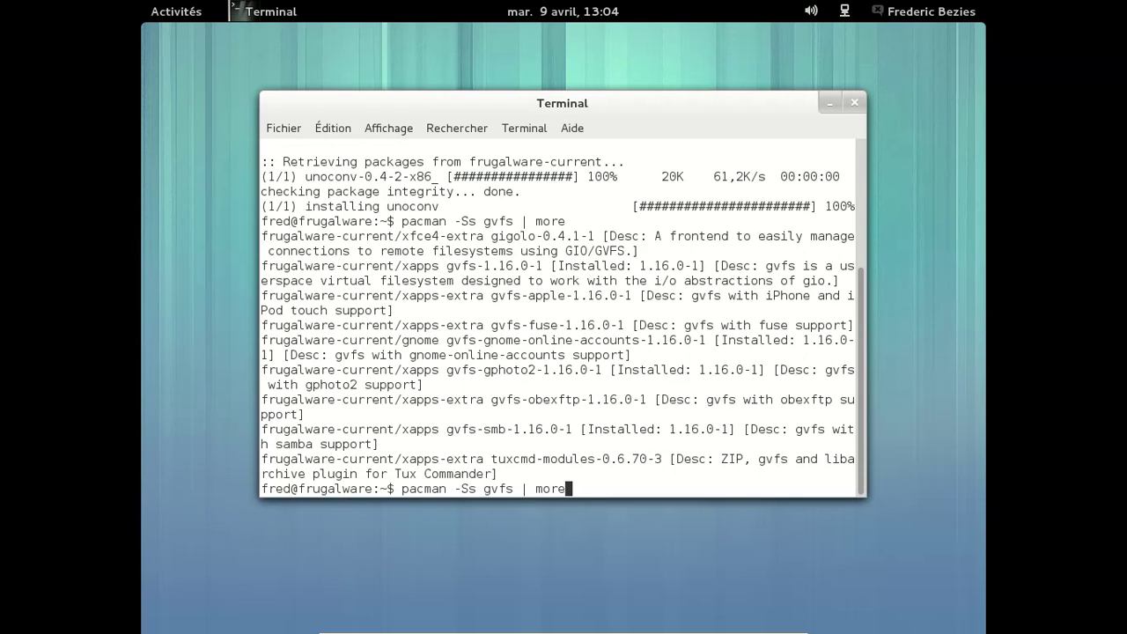
{"action": "key", "text": "BackSpace"}
{"action": "key", "text": "BackSpace"}
{"action": "key", "text": "BackSpace"}
{"action": "key", "text": "BackSpace"}
{"action": "key", "text": "BackSpace"}
{"action": "key", "text": "BackSpace"}
{"action": "key", "text": "BackSpace"}
{"action": "key", "text": "BackSpace"}
{"action": "key", "text": "BackSpace"}
{"action": "key", "text": "BackSpace"}
{"action": "key", "text": "BackSpace"}
Search pacman for office packages, then install libreoffice-gnome with its dependencies, answering Y
{"action": "type", "text": "office | more"}
{"action": "key", "text": "Return"}
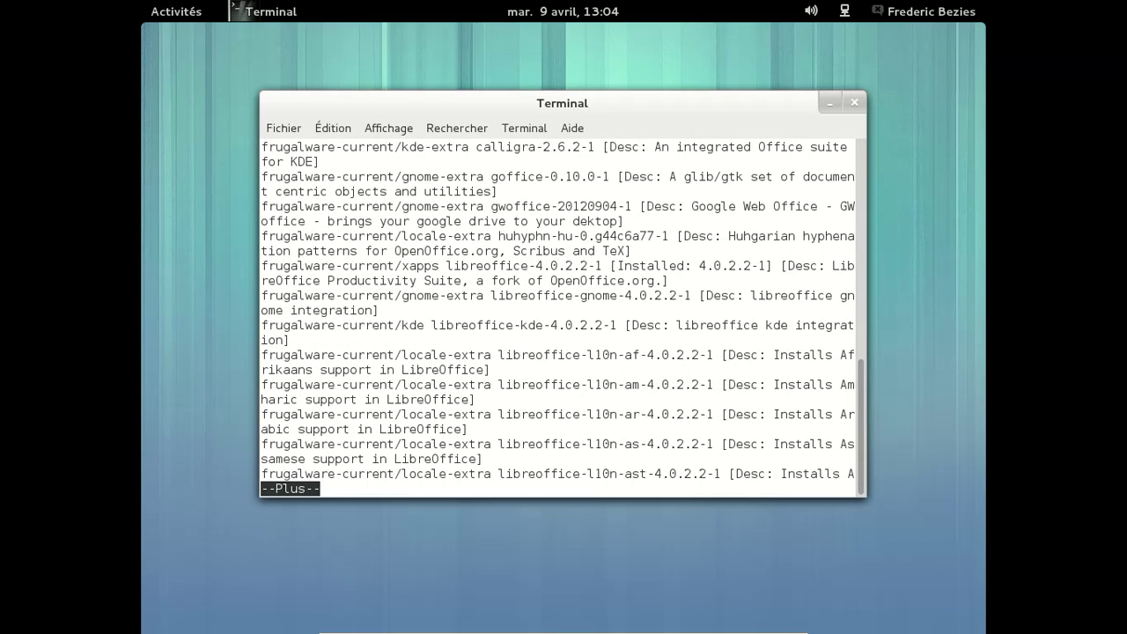
{"action": "type", "text": "qs"}
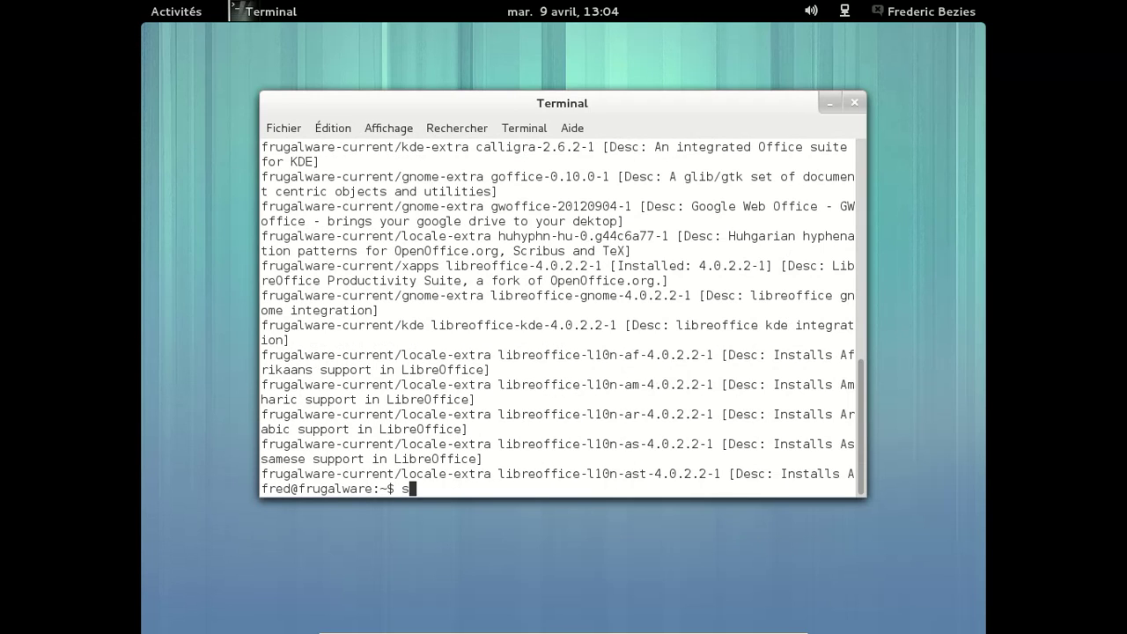
{"action": "type", "text": "udo pacman -S libreoffice-gnome"}
{"action": "key", "text": "Return"}
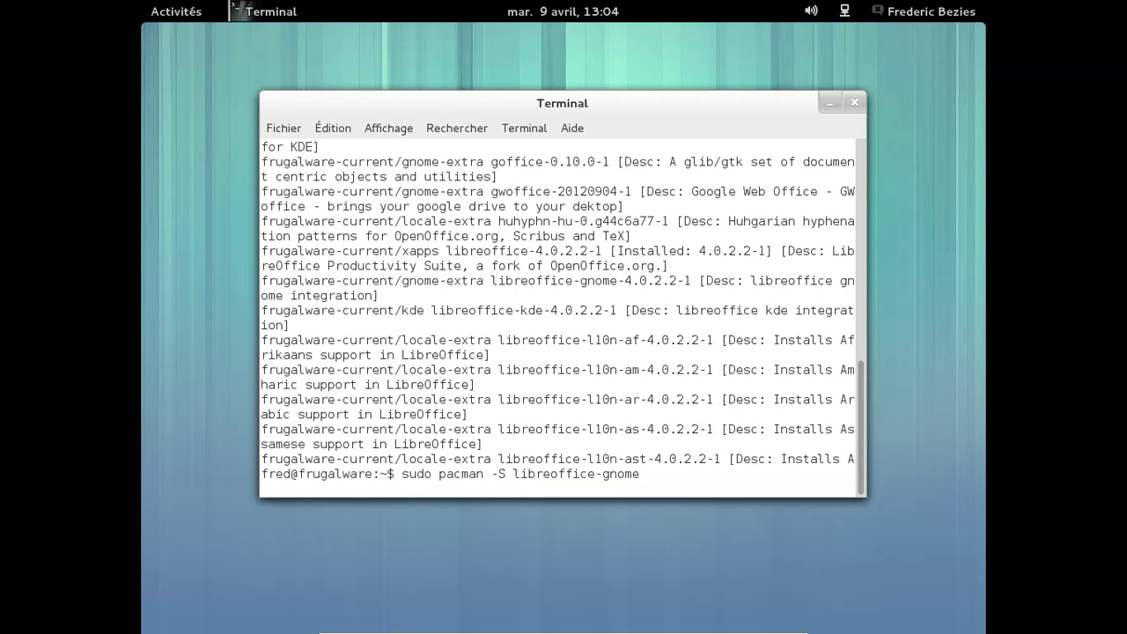
{"action": "key", "text": "Return"}
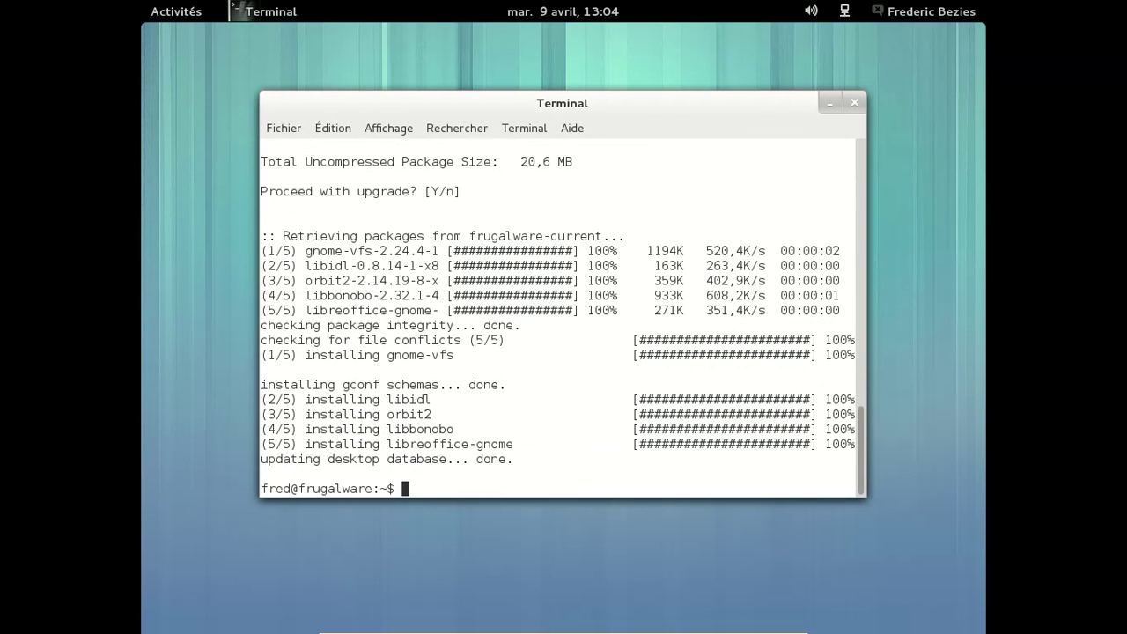
{"action": "left_click", "coordinate": [176, 11]}
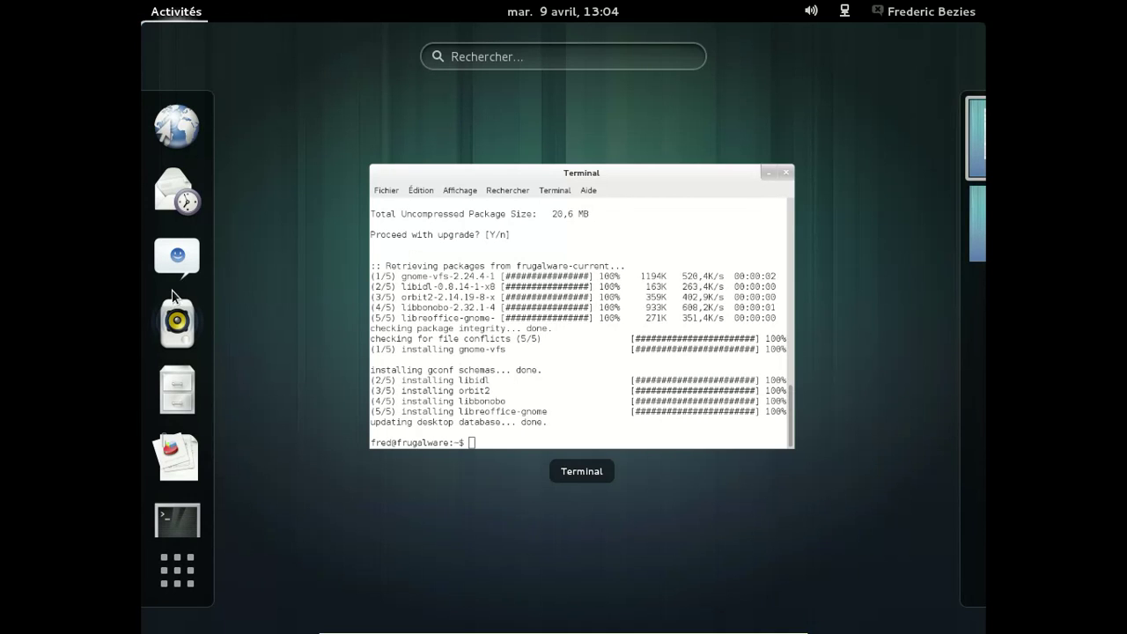
{"action": "left_click", "coordinate": [478, 58]}
{"action": "type", "text": "libreof"}
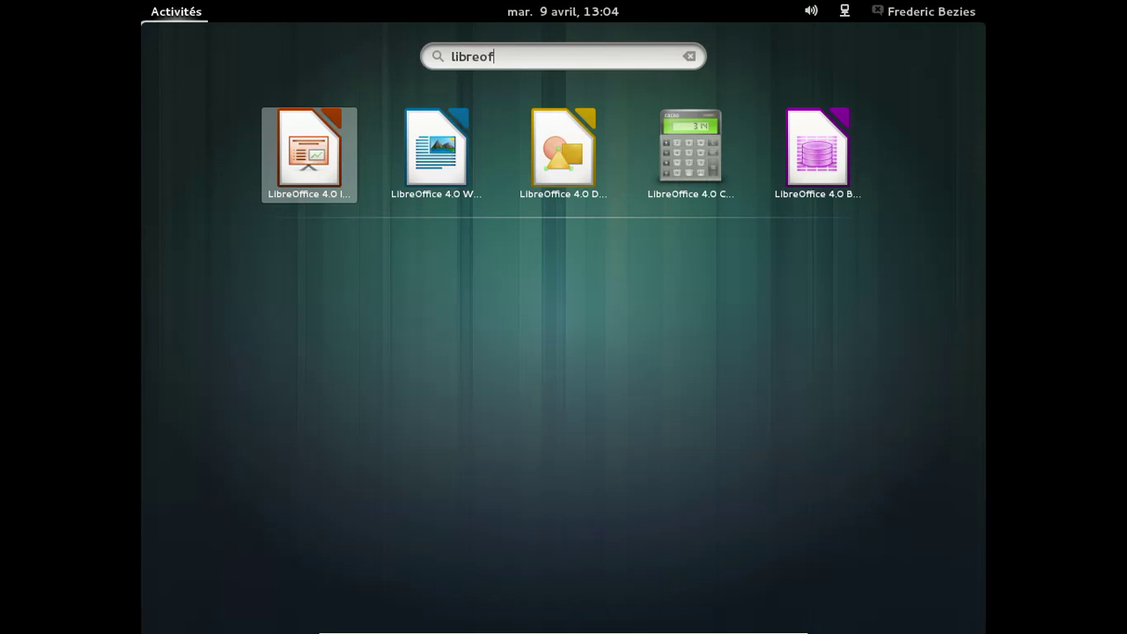
{"action": "key", "text": "Right"}
{"action": "key", "text": "Right"}
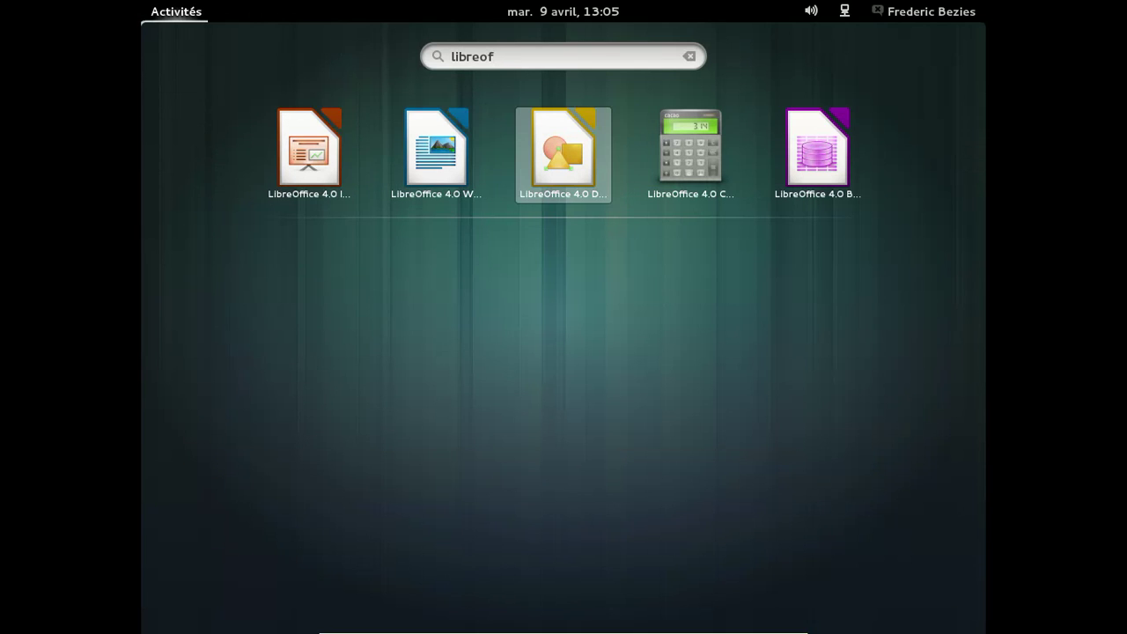
{"action": "key", "text": "Left"}
{"action": "key", "text": "Return"}
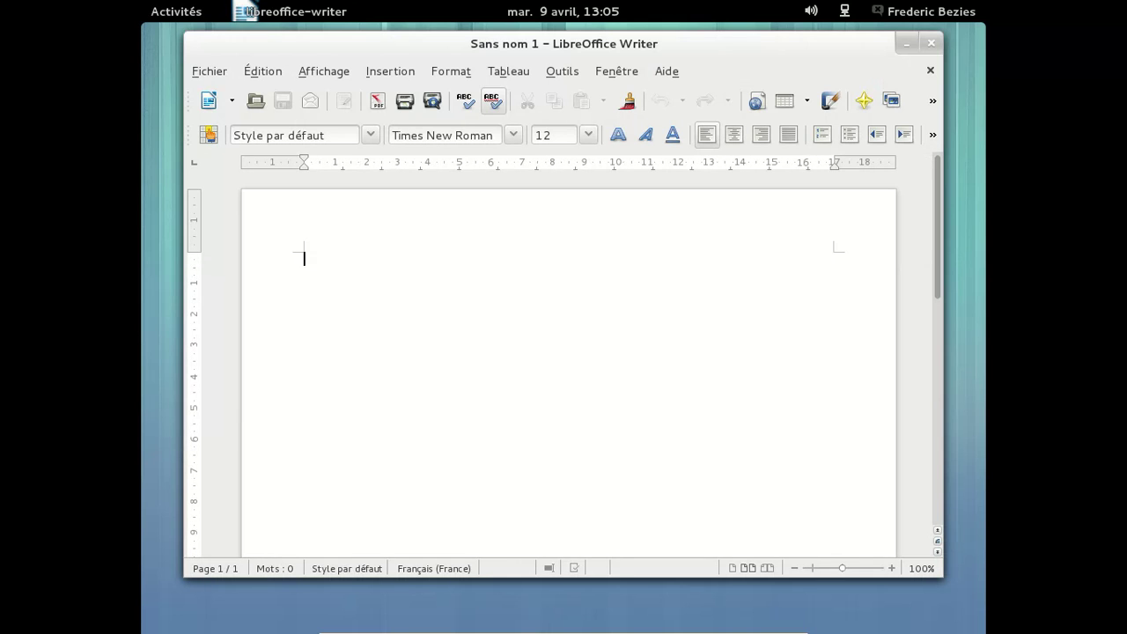
{"action": "left_click", "coordinate": [666, 71]}
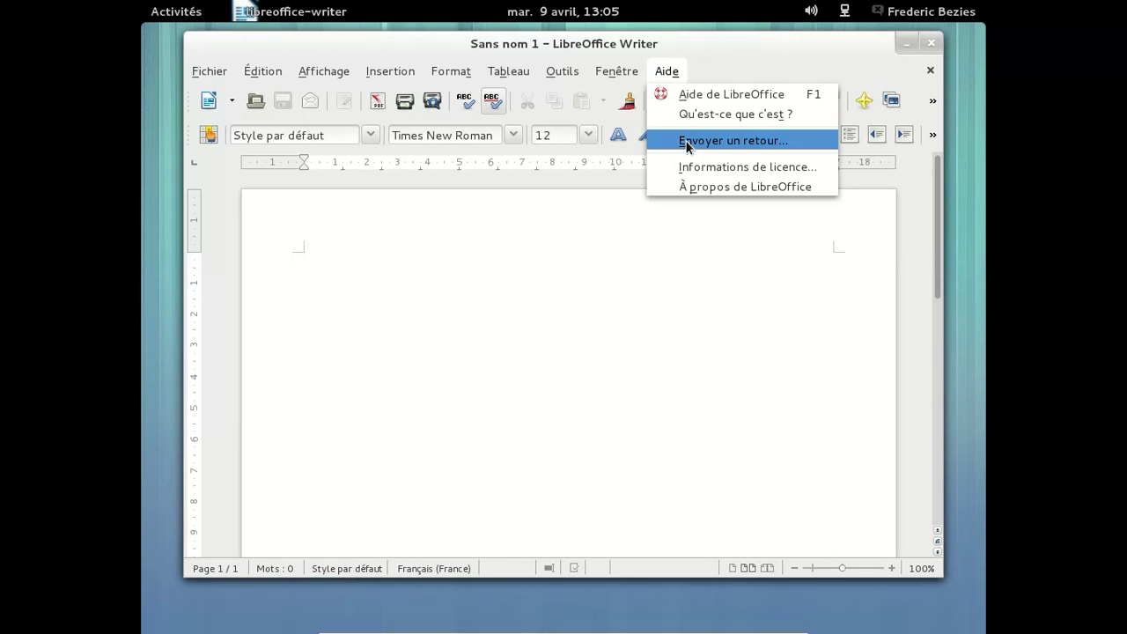
{"action": "left_click", "coordinate": [686, 188]}
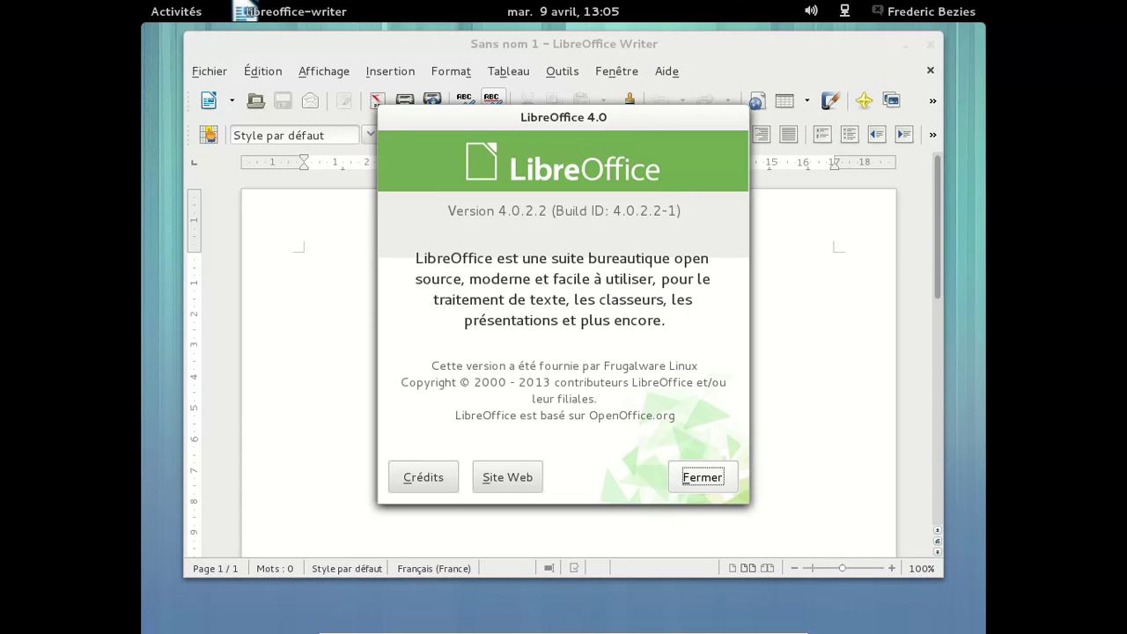
{"action": "left_click", "coordinate": [709, 477]}
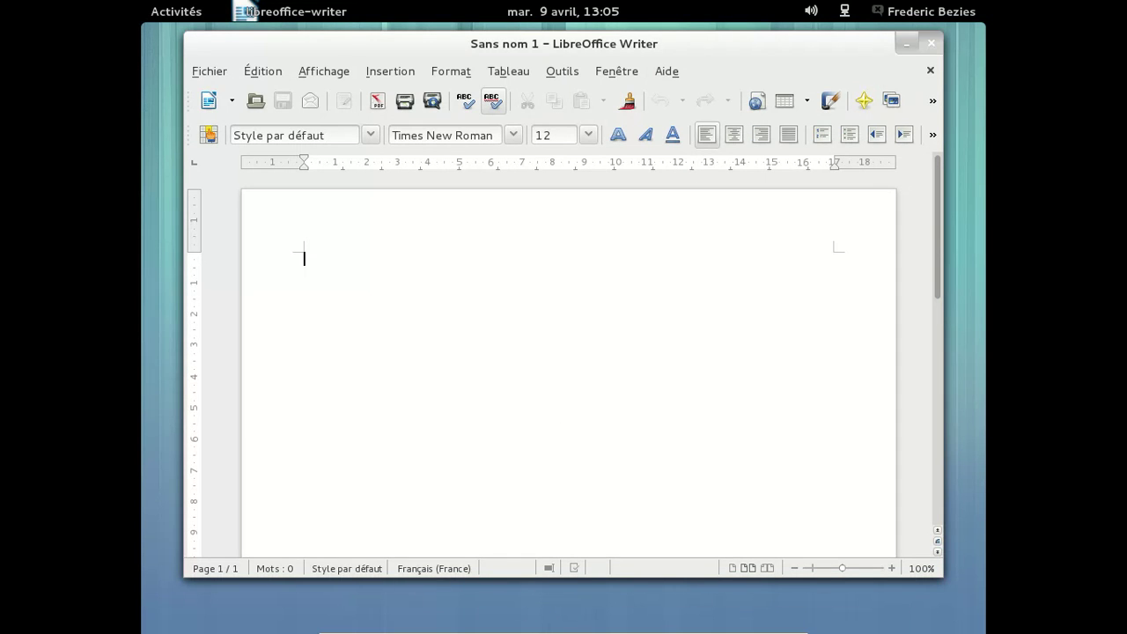
{"action": "left_click", "coordinate": [930, 42]}
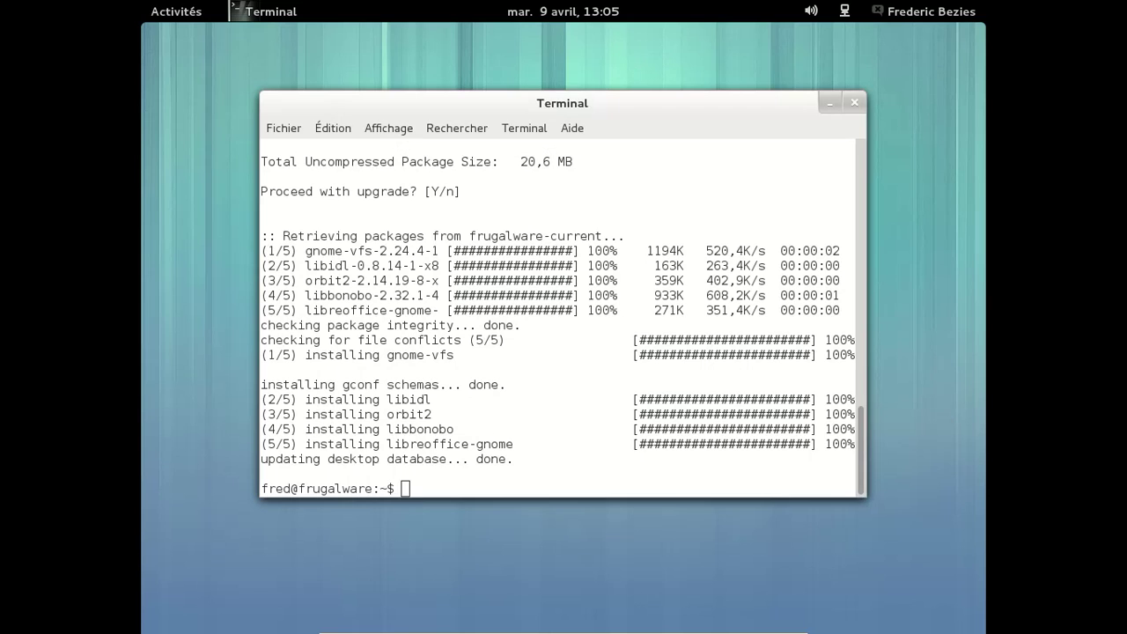
Go back to the Terminal and run exit to close it, returning to the Activities overview
{"action": "key", "text": "super"}
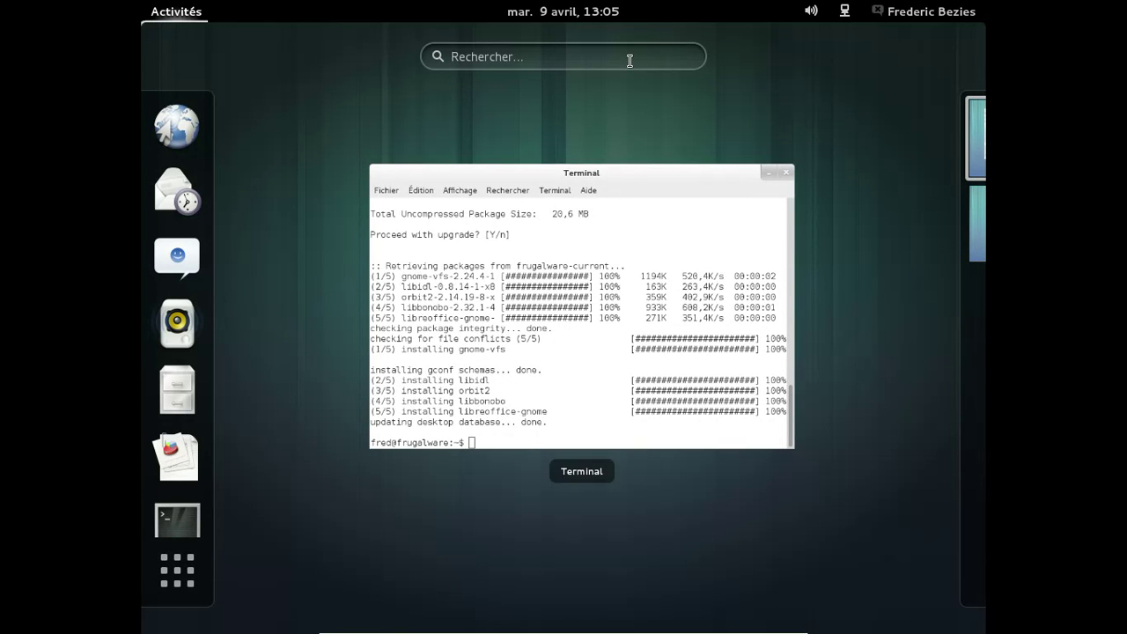
{"action": "key", "text": "super+m"}
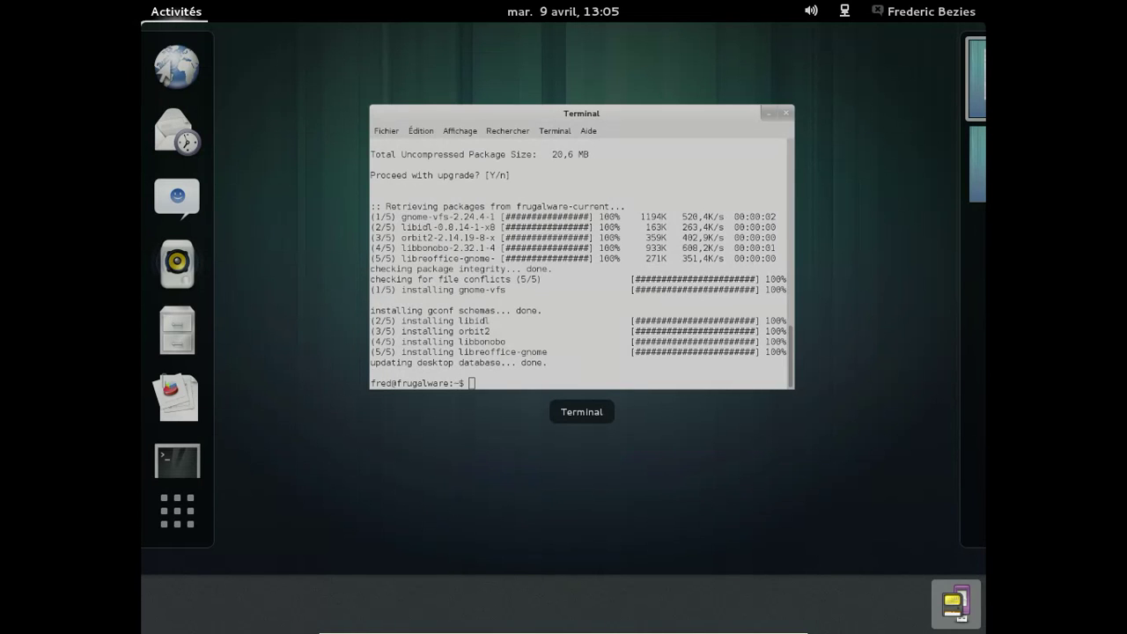
{"action": "key", "text": "super+m"}
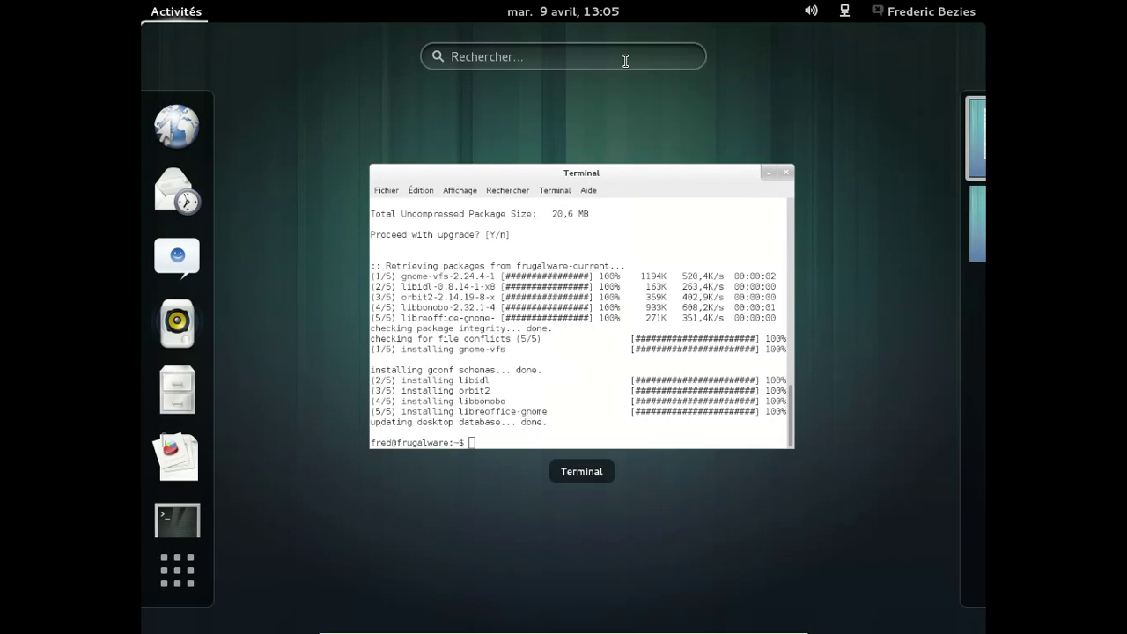
{"action": "left_click", "coordinate": [547, 242]}
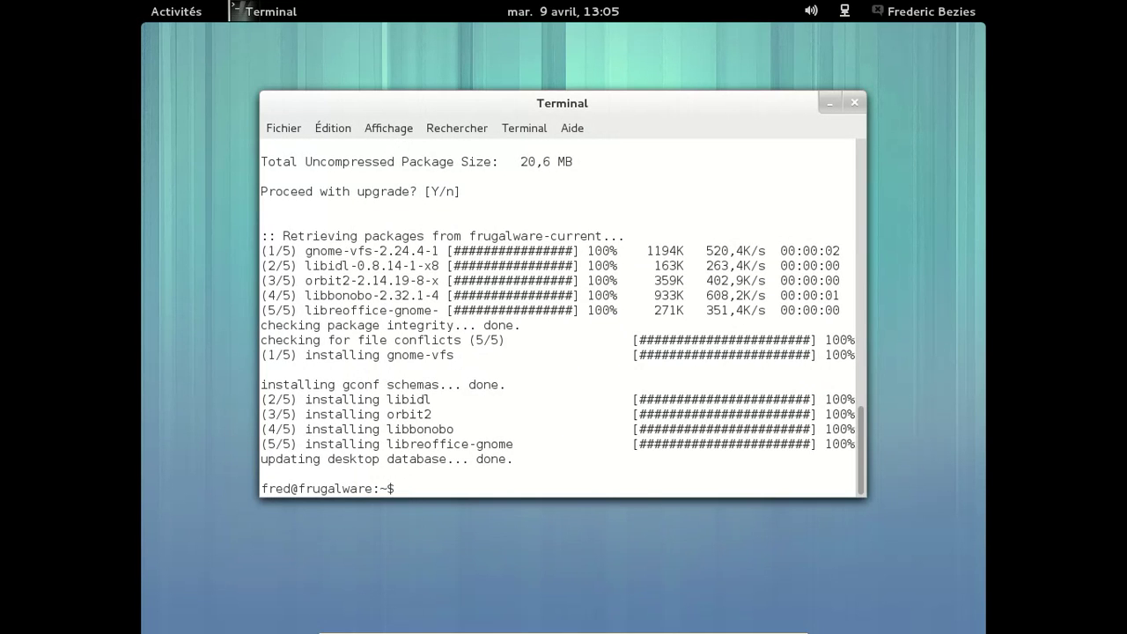
{"action": "key", "text": "Up"}
{"action": "key", "text": "BackSpace"}
{"action": "key", "text": "BackSpace"}
{"action": "key", "text": "BackSpace"}
{"action": "key", "text": "BackSpace"}
{"action": "key", "text": "BackSpace"}
{"action": "key", "text": "BackSpace"}
{"action": "key", "text": "BackSpace"}
{"action": "key", "text": "BackSpace"}
{"action": "key", "text": "BackSpace"}
{"action": "key", "text": "BackSpace"}
{"action": "key", "text": "BackSpace"}
{"action": "key", "text": "BackSpace"}
{"action": "key", "text": "BackSpace"}
{"action": "key", "text": "BackSpace"}
{"action": "key", "text": "BackSpace"}
{"action": "key", "text": "BackSpace"}
{"action": "key", "text": "BackSpace"}
{"action": "key", "text": "BackSpace"}
{"action": "key", "text": "BackSpace"}
{"action": "key", "text": "BackSpace"}
{"action": "key", "text": "BackSpace"}
{"action": "key", "text": "BackSpace"}
{"action": "key", "text": "BackSpace"}
{"action": "key", "text": "BackSpace"}
{"action": "key", "text": "BackSpace"}
{"action": "key", "text": "BackSpace"}
{"action": "key", "text": "BackSpace"}
{"action": "key", "text": "BackSpace"}
{"action": "key", "text": "BackSpace"}
{"action": "key", "text": "BackSpace"}
{"action": "key", "text": "BackSpace"}
{"action": "key", "text": "BackSpace"}
{"action": "type", "text": "exit"}
{"action": "key", "text": "Return"}
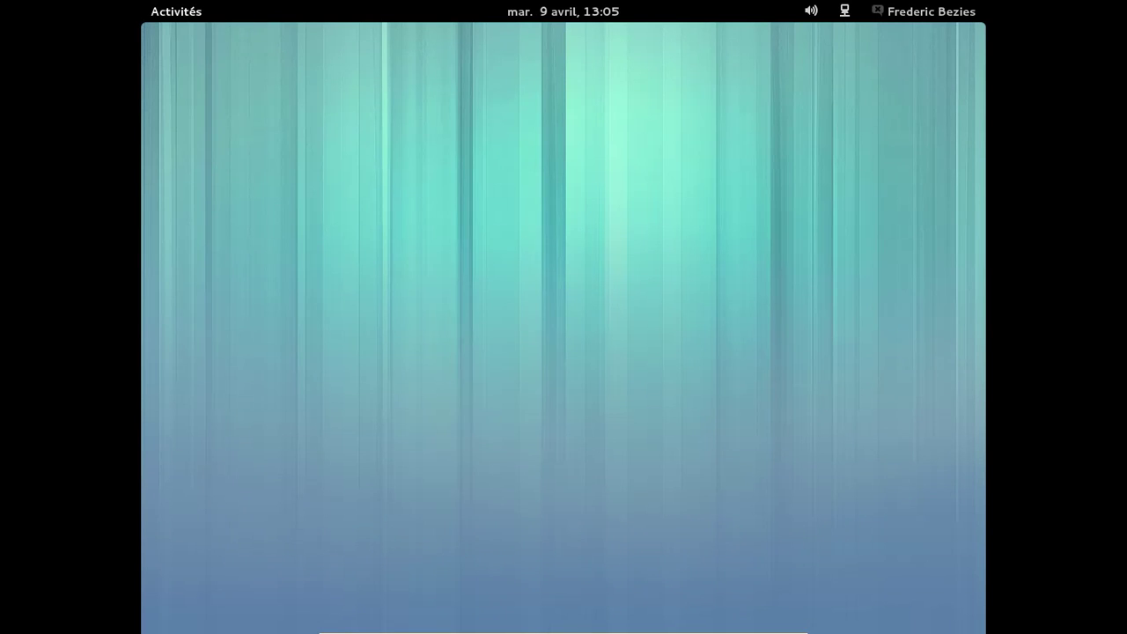
{"action": "left_click", "coordinate": [203, 12]}
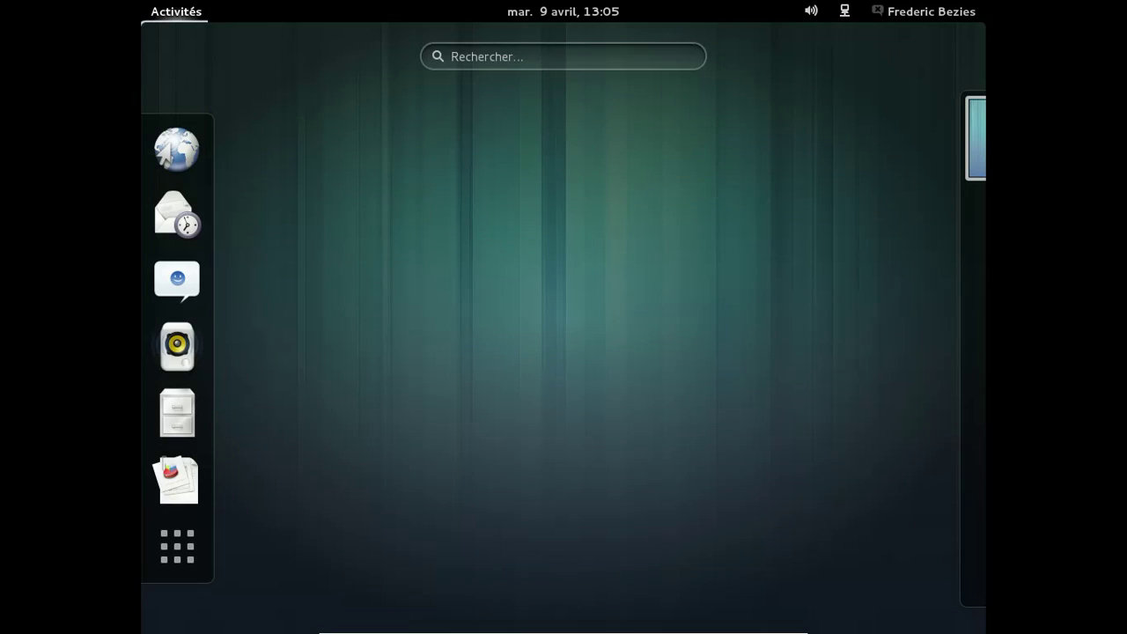
Search the overview for Rhythmbox and launch it
{"action": "left_click", "coordinate": [478, 50]}
{"action": "type", "text": "rhyh"}
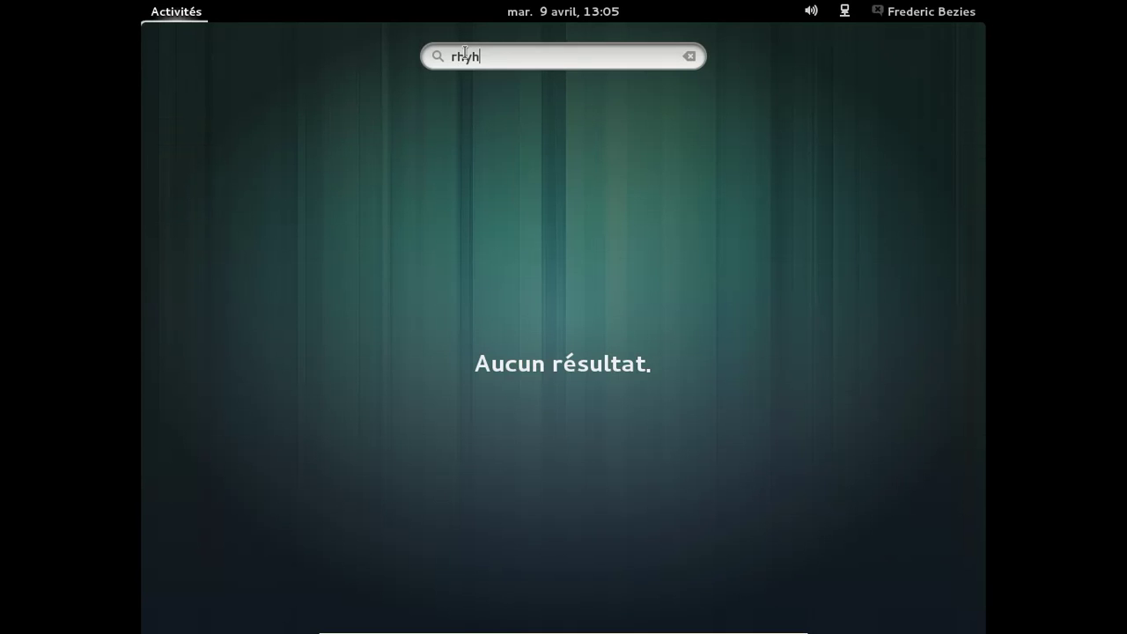
{"action": "key", "text": "BackSpace"}
{"action": "left_click", "coordinate": [548, 142]}
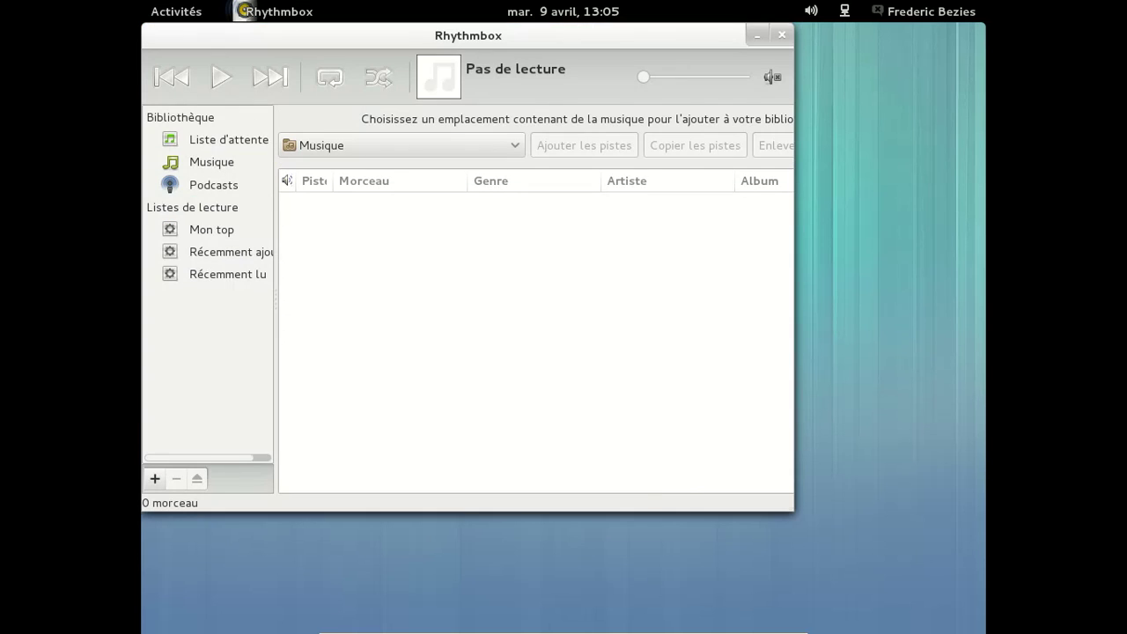
Look through Rhythmbox's application menu, viewing its About information and display toggles
{"action": "left_click", "coordinate": [300, 13]}
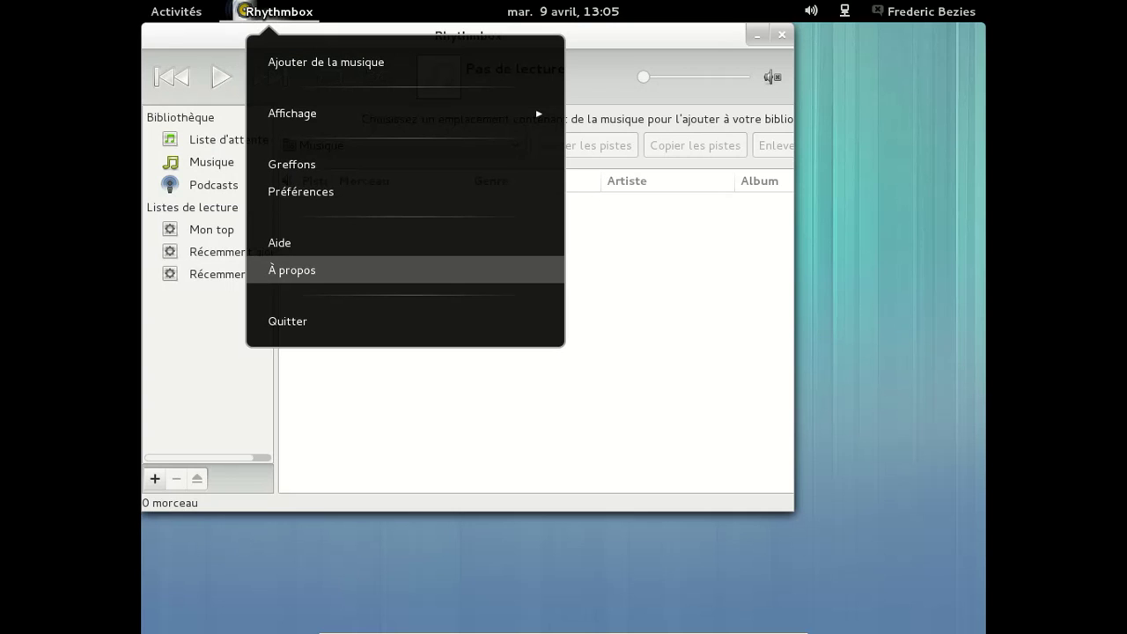
{"action": "left_click", "coordinate": [343, 271]}
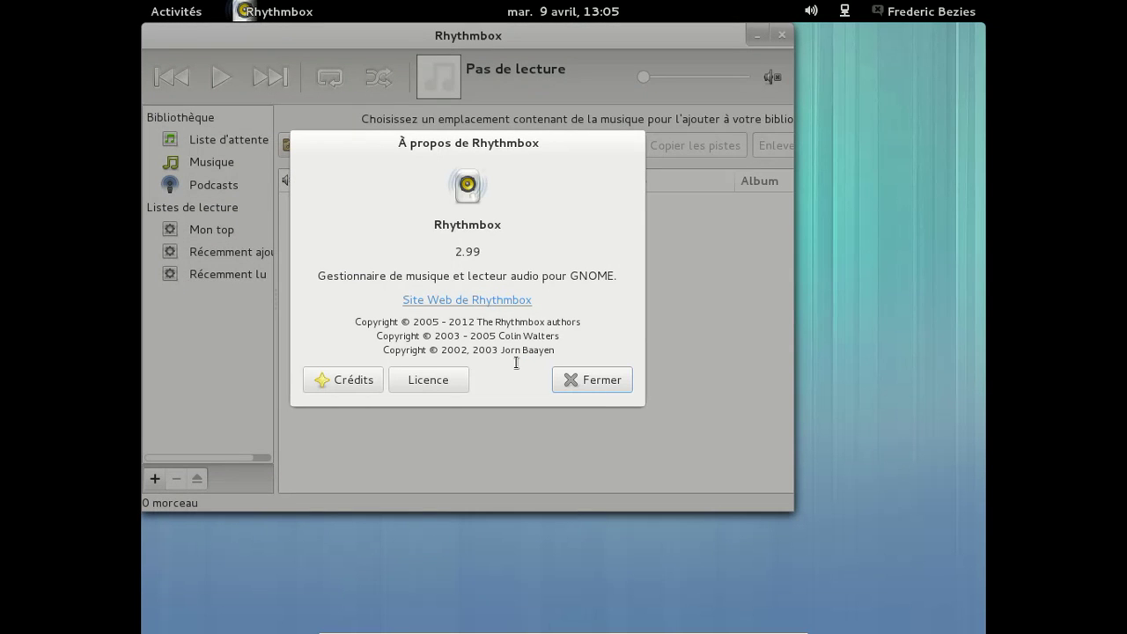
{"action": "left_click", "coordinate": [592, 380]}
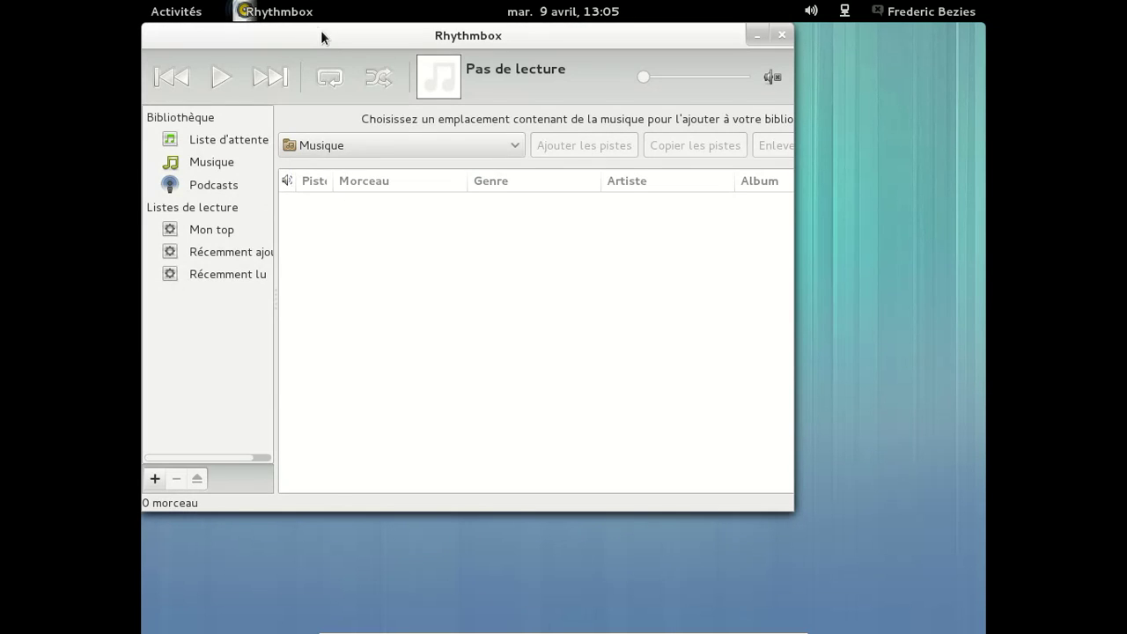
{"action": "left_click", "coordinate": [299, 12]}
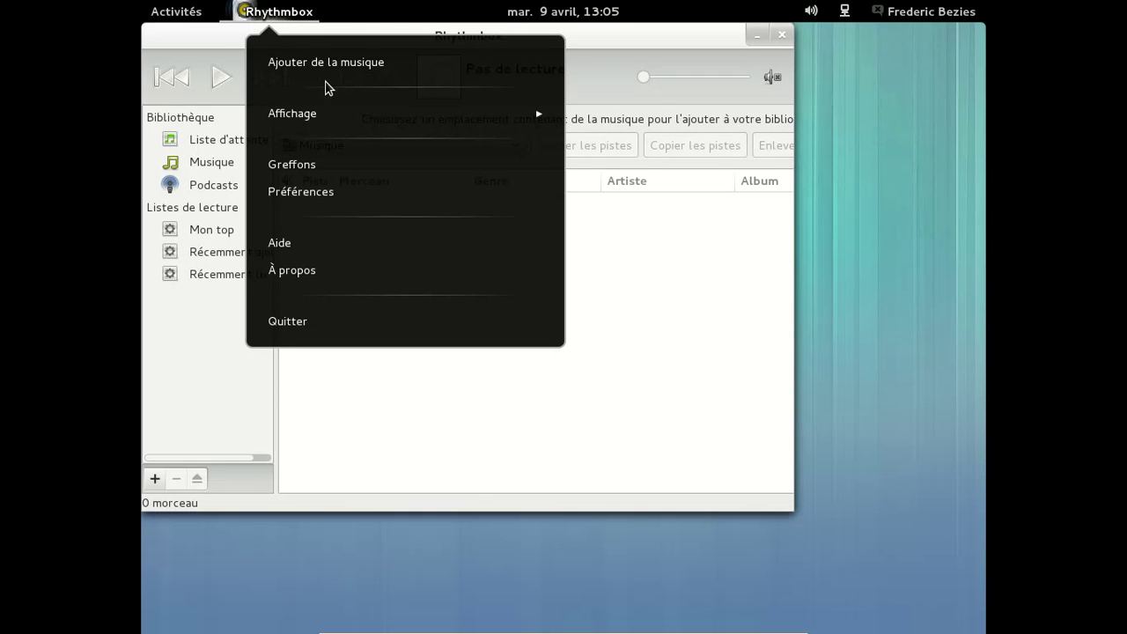
{"action": "left_click", "coordinate": [300, 113]}
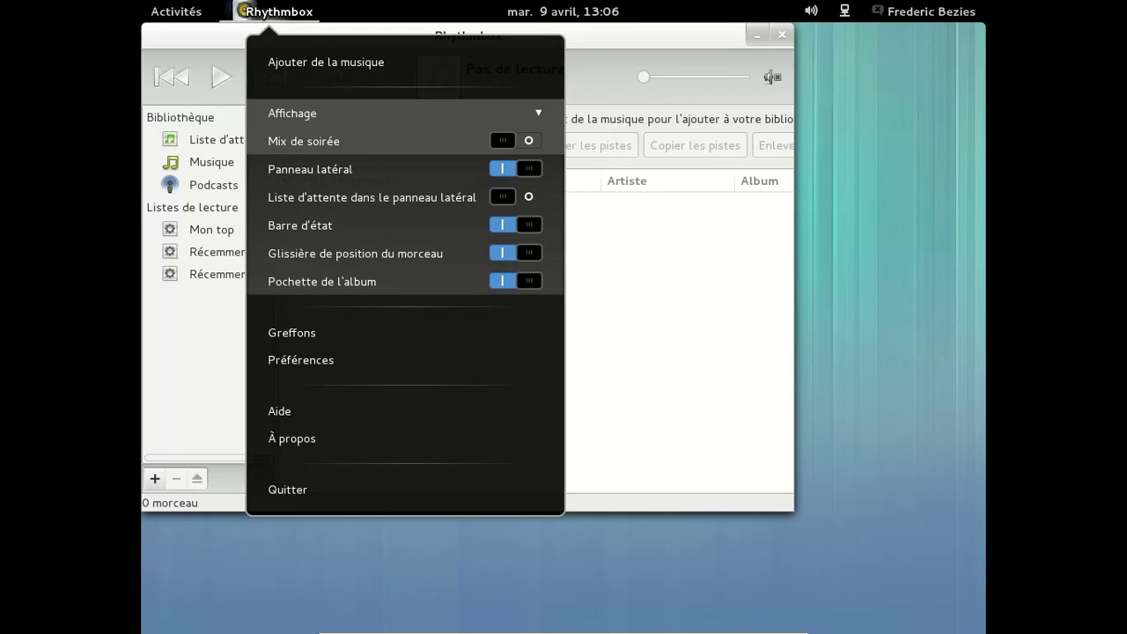
{"action": "left_click", "coordinate": [541, 115]}
In Rhythmbox preferences, show the Année column and hide the Genre column
{"action": "left_click", "coordinate": [489, 192]}
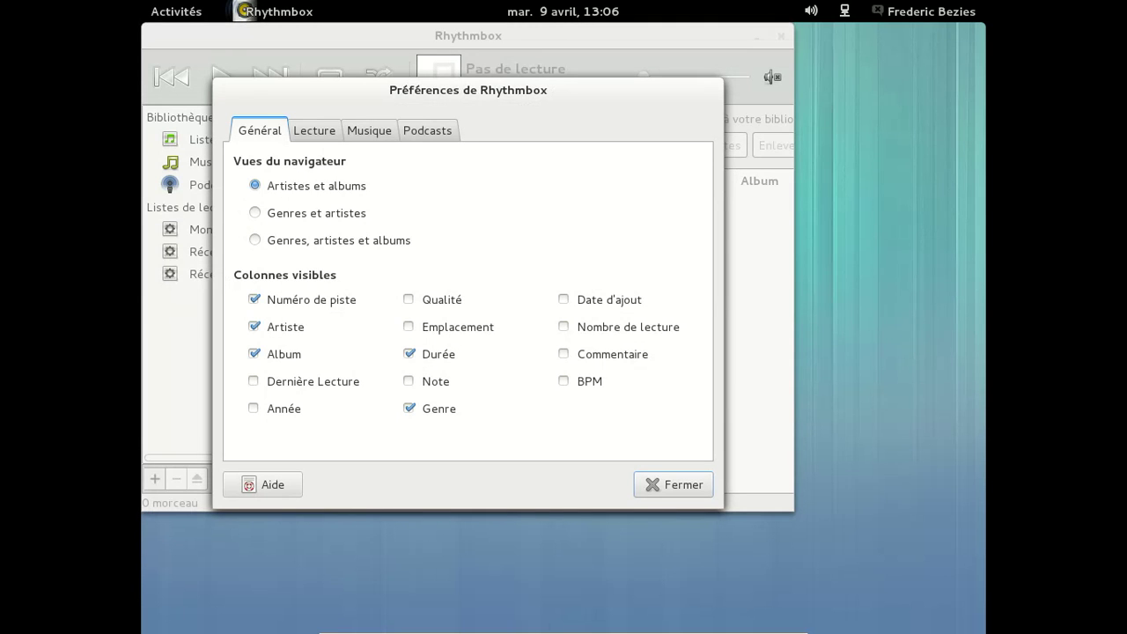
{"action": "left_click", "coordinate": [296, 405]}
{"action": "left_click", "coordinate": [411, 412]}
{"action": "left_click", "coordinate": [674, 481]}
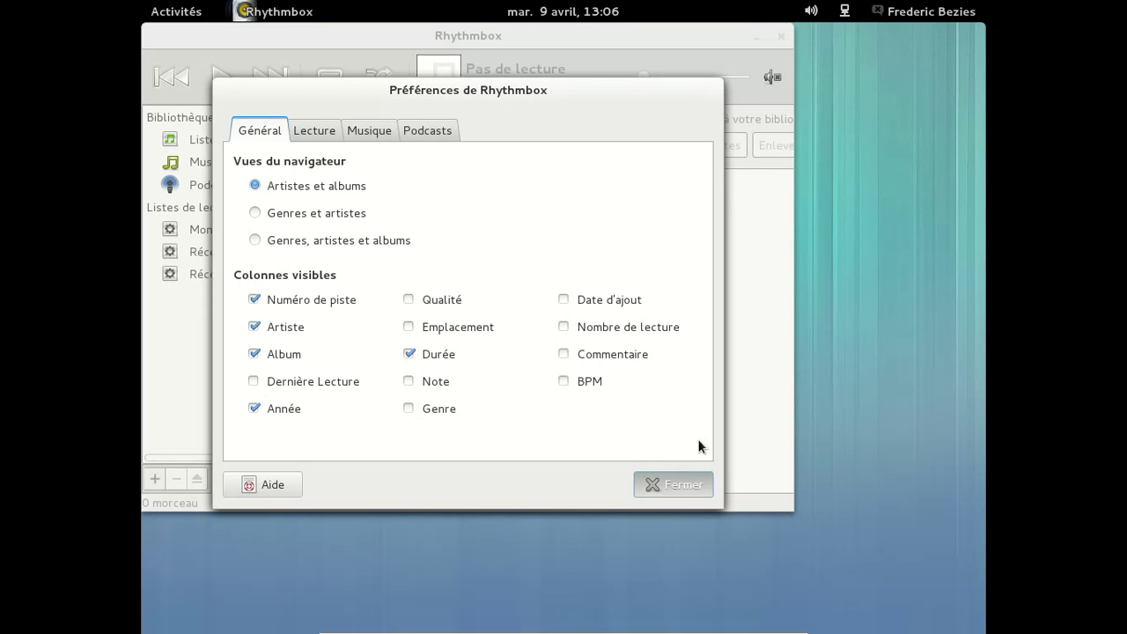
Raise Rhythmbox's volume to maximum and close the player
{"action": "left_click", "coordinate": [772, 76]}
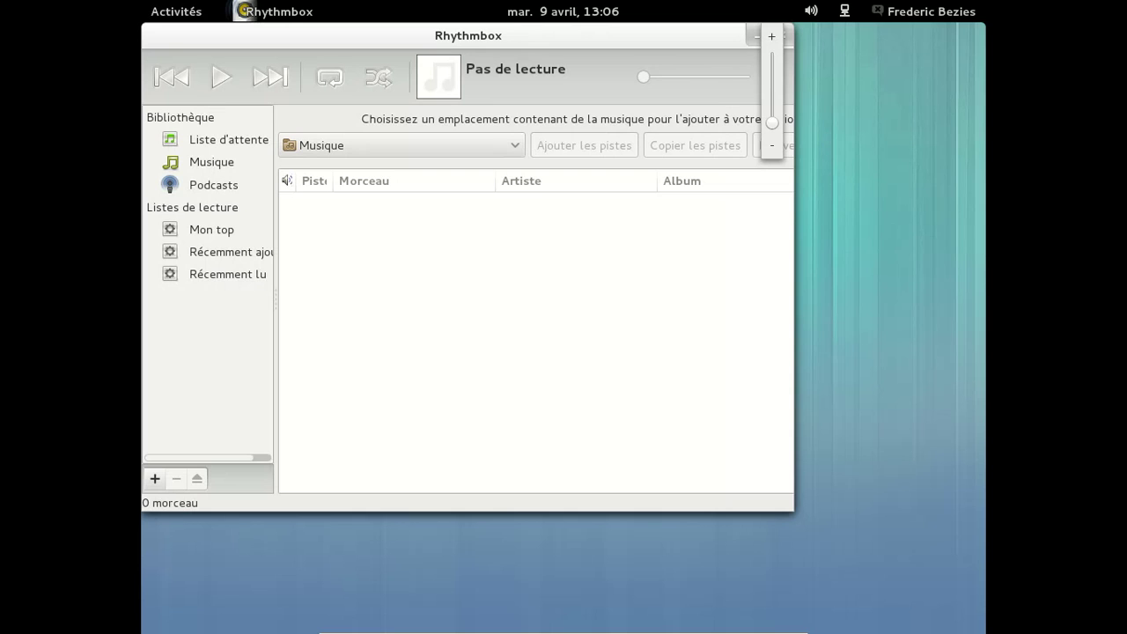
{"action": "left_click_drag", "start_coordinate": [771, 125], "coordinate": [772, 58]}
{"action": "left_click", "coordinate": [724, 65]}
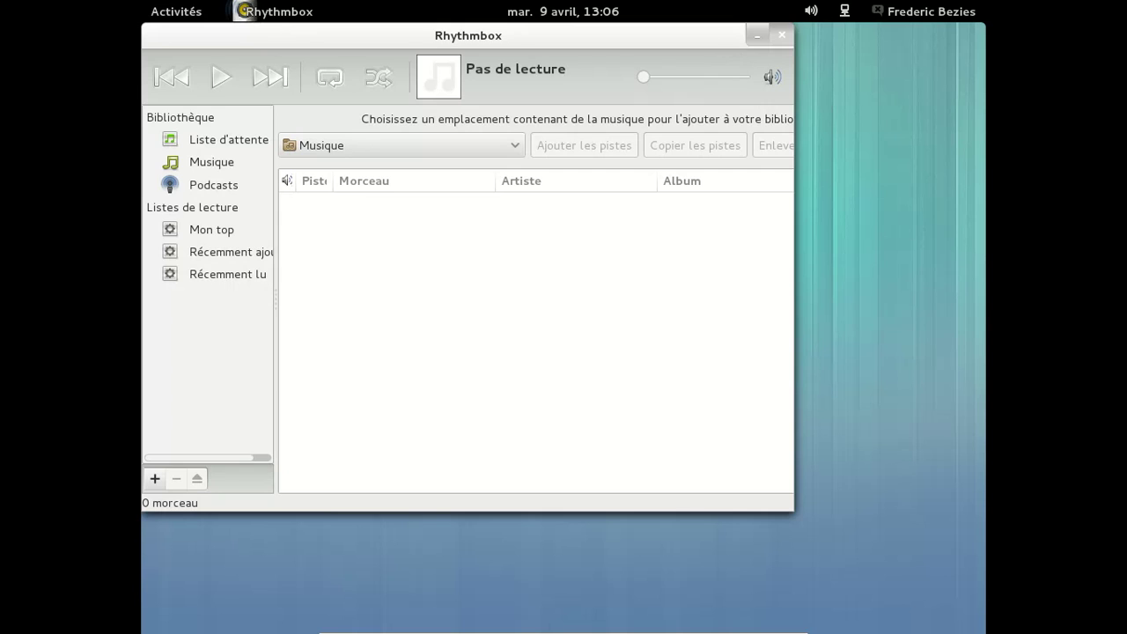
{"action": "left_click", "coordinate": [783, 37]}
Log out with Fermer la session, then log back in with the GNOME Classic session and the password
{"action": "left_click", "coordinate": [914, 10]}
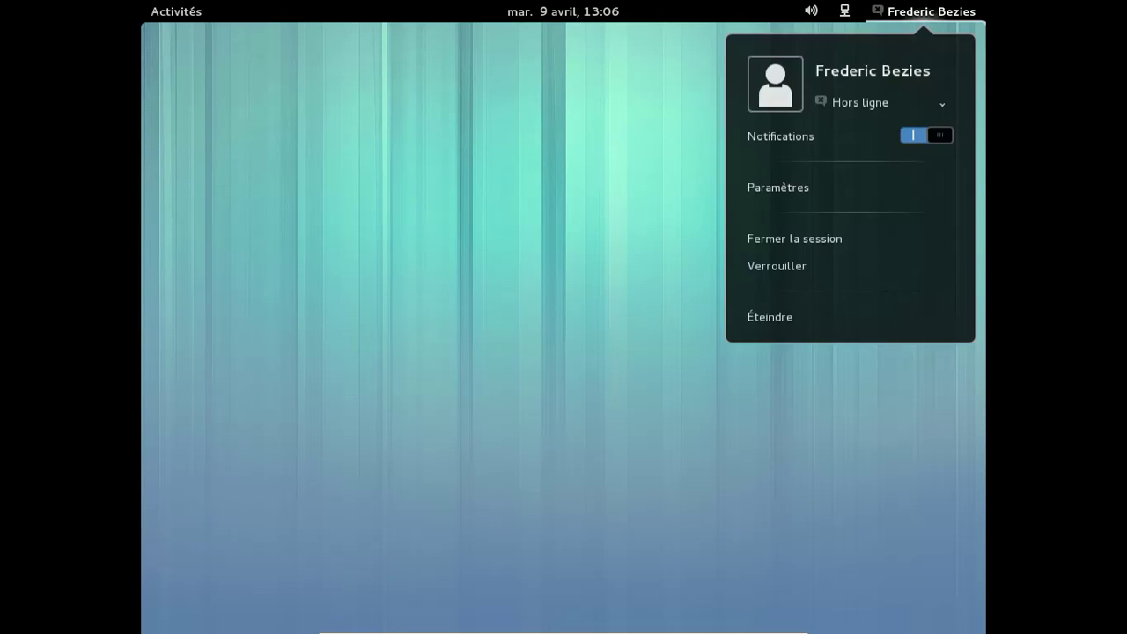
{"action": "left_click", "coordinate": [838, 233]}
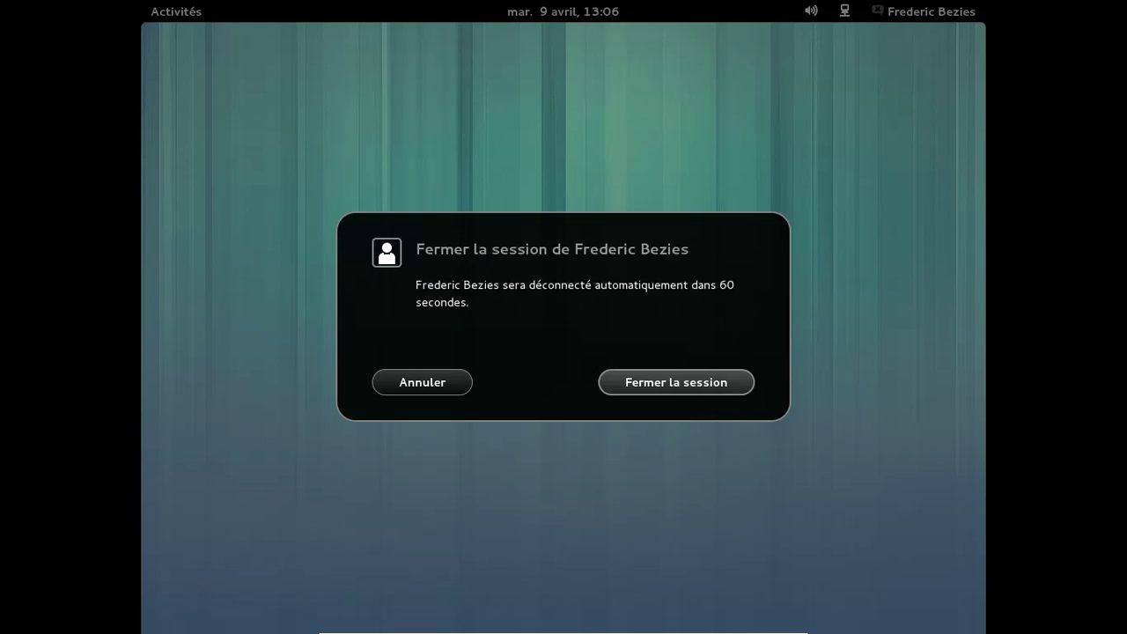
{"action": "left_click", "coordinate": [670, 398]}
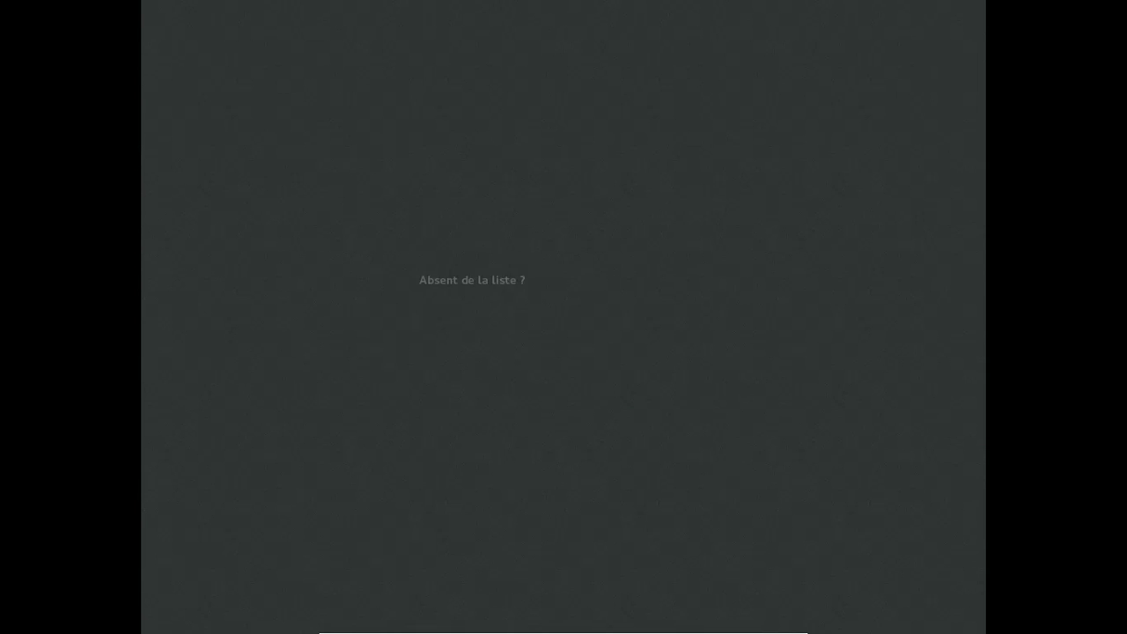
{"action": "left_click", "coordinate": [526, 293]}
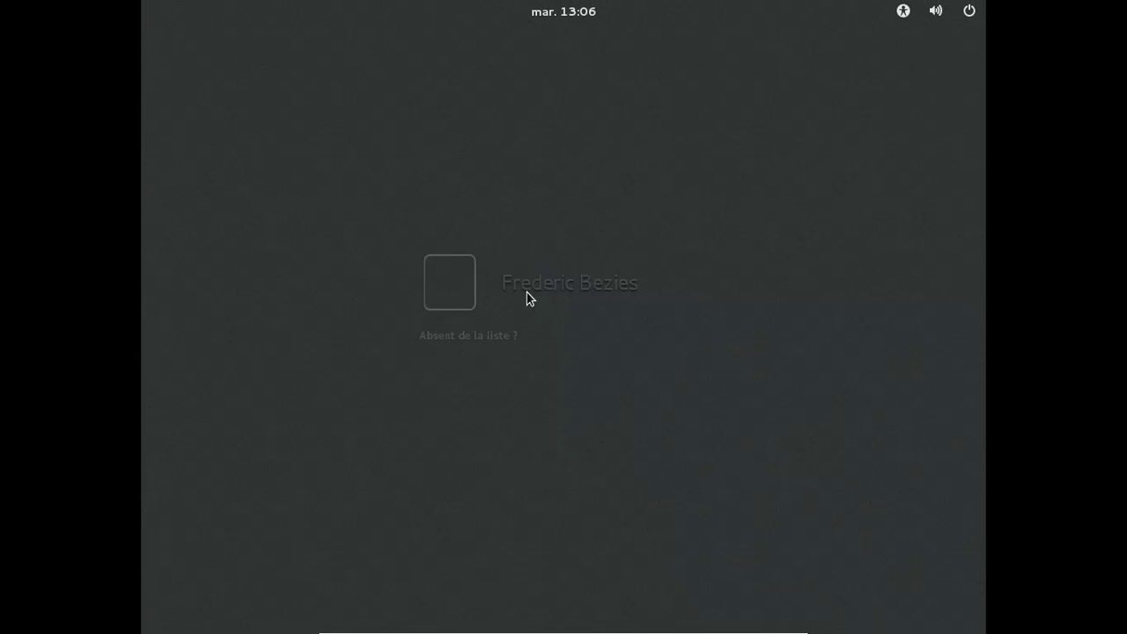
{"action": "left_click", "coordinate": [464, 362]}
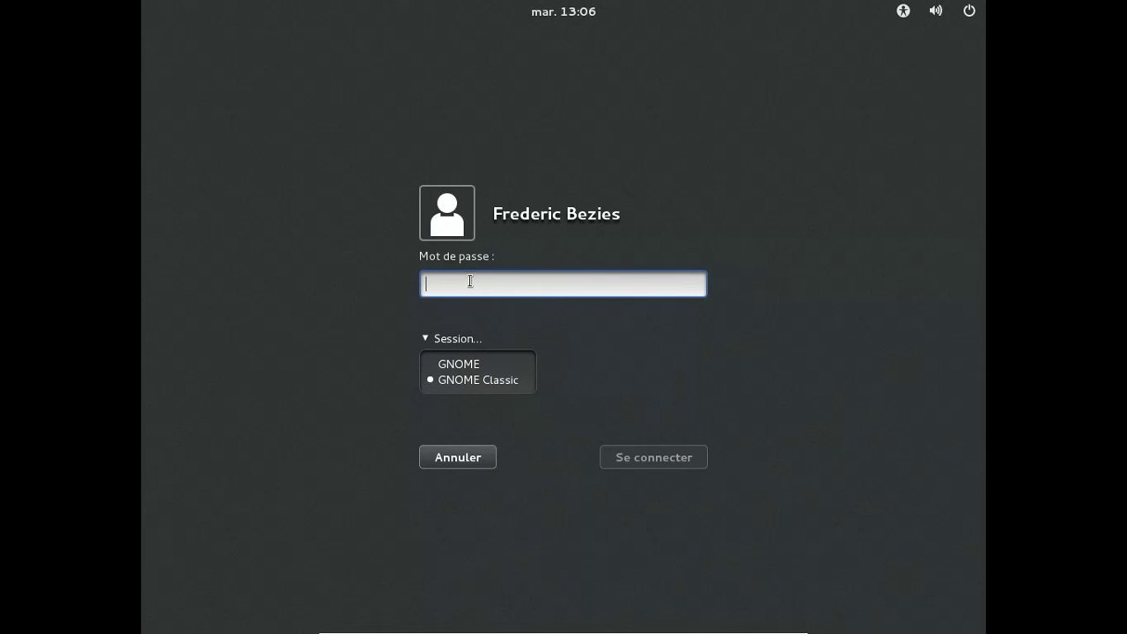
{"action": "type", "text": "********"}
{"action": "key", "text": "Return"}
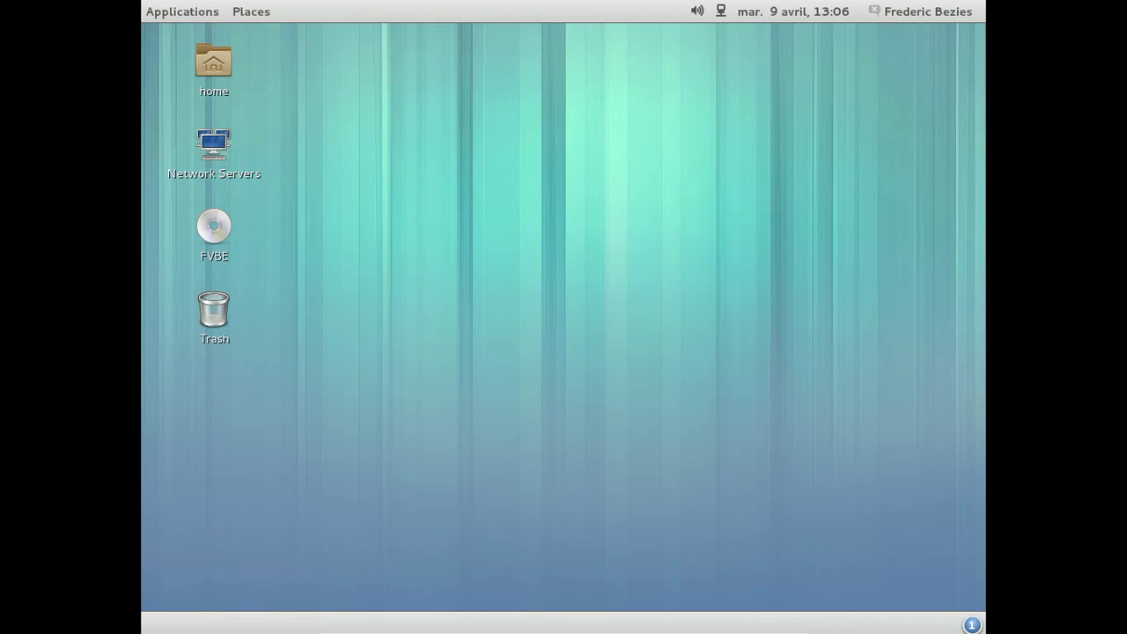
Open and close the Applications menu and the message tray in GNOME Classic
{"action": "left_click", "coordinate": [217, 10]}
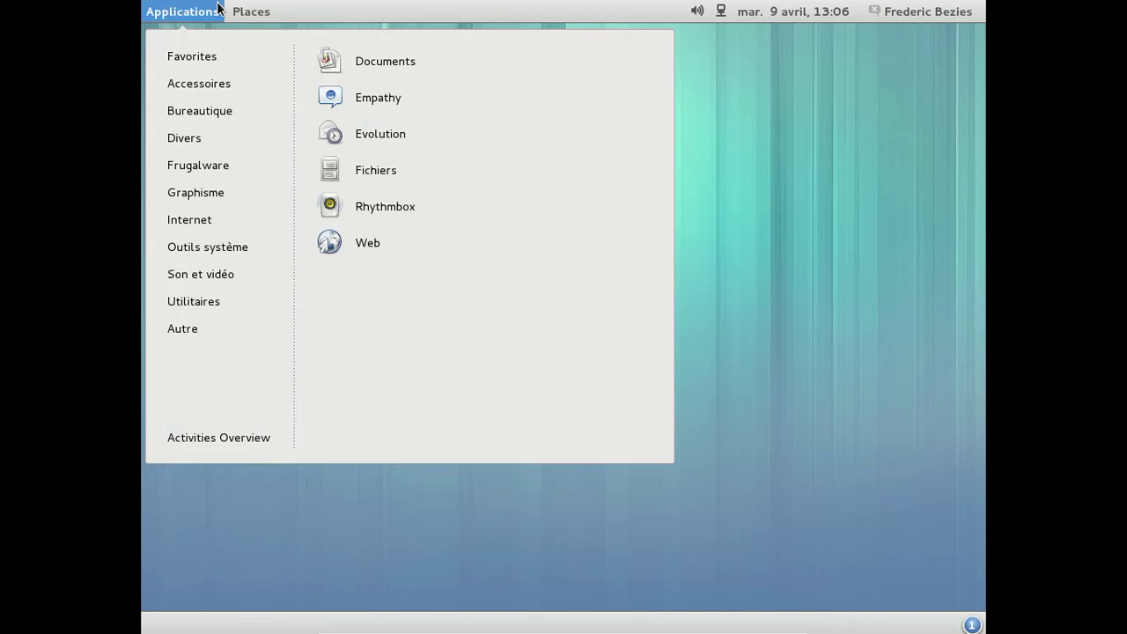
{"action": "left_click", "coordinate": [794, 384]}
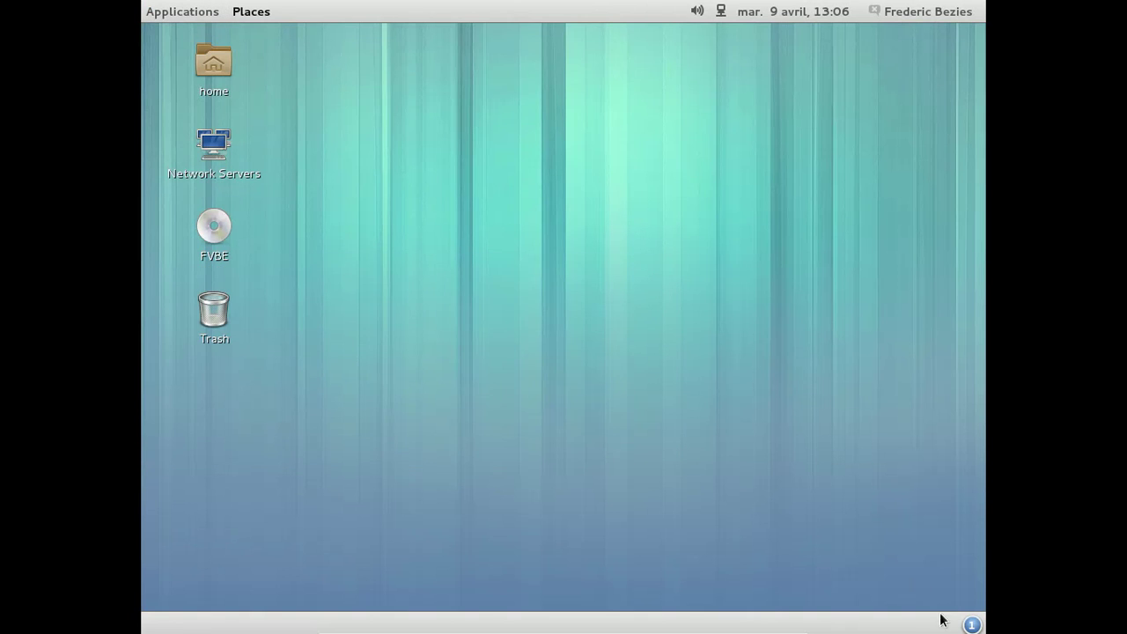
{"action": "left_click", "coordinate": [971, 625]}
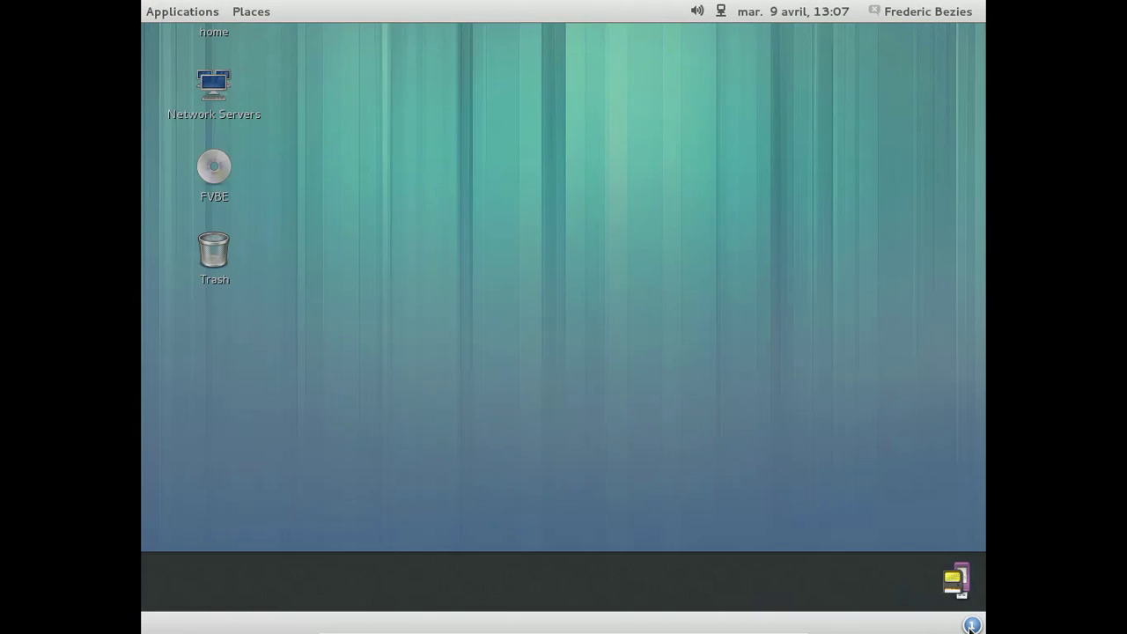
{"action": "left_click", "coordinate": [971, 625]}
{"action": "left_click", "coordinate": [971, 626]}
{"action": "left_click", "coordinate": [971, 625]}
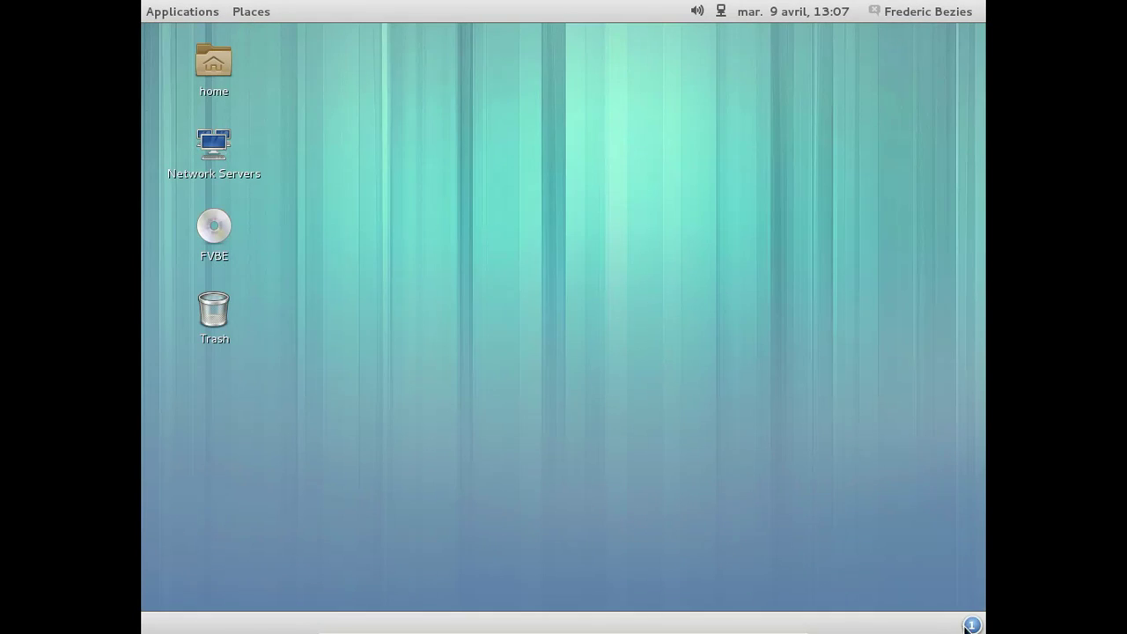
Open the home folder, bring up its context menu, then close the window
{"action": "double_click", "coordinate": [224, 70]}
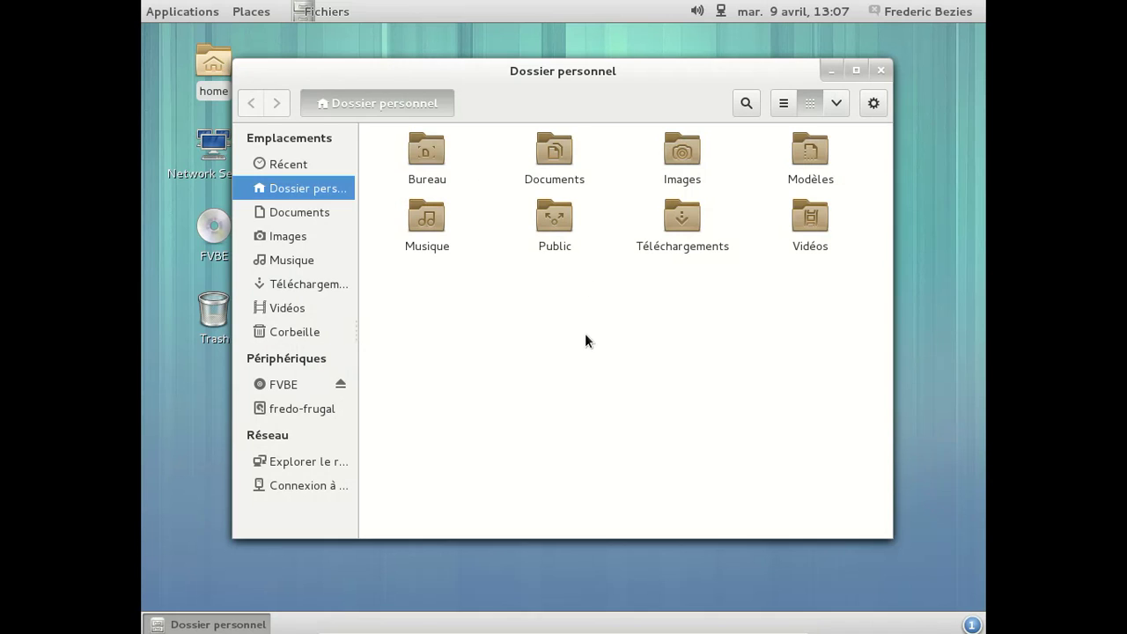
{"action": "right_click", "coordinate": [585, 334]}
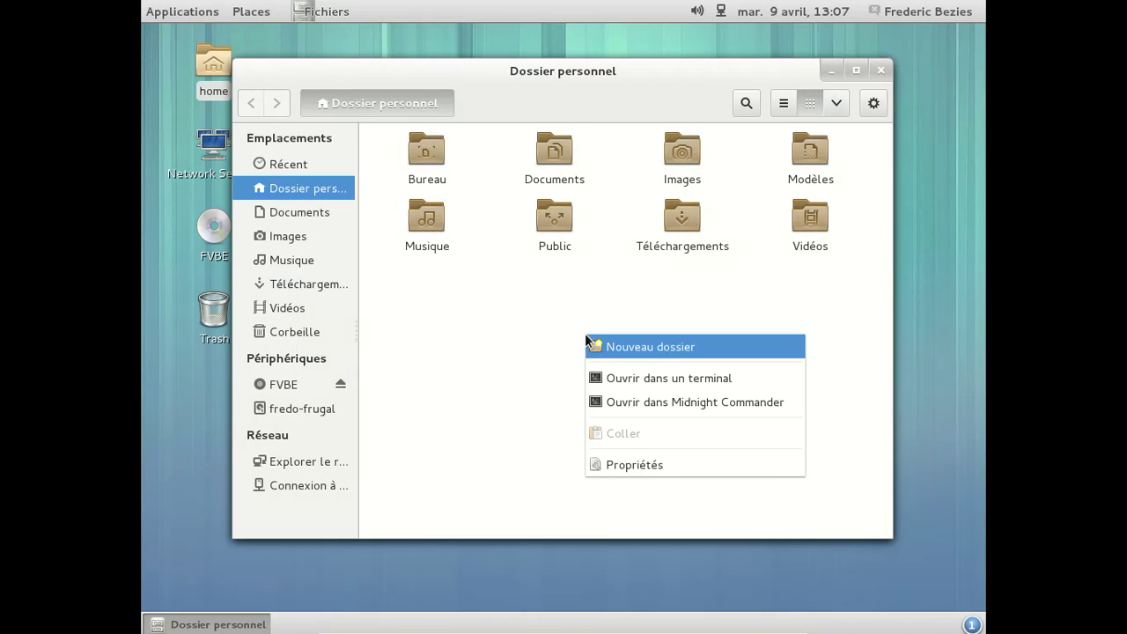
{"action": "left_click", "coordinate": [468, 337]}
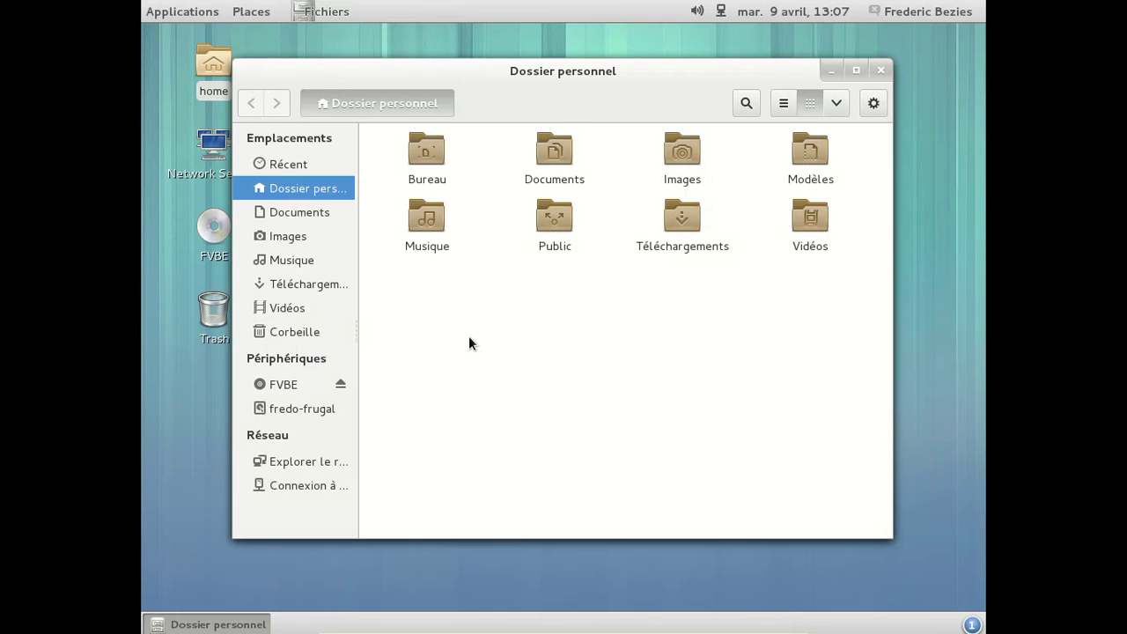
{"action": "left_click", "coordinate": [877, 69]}
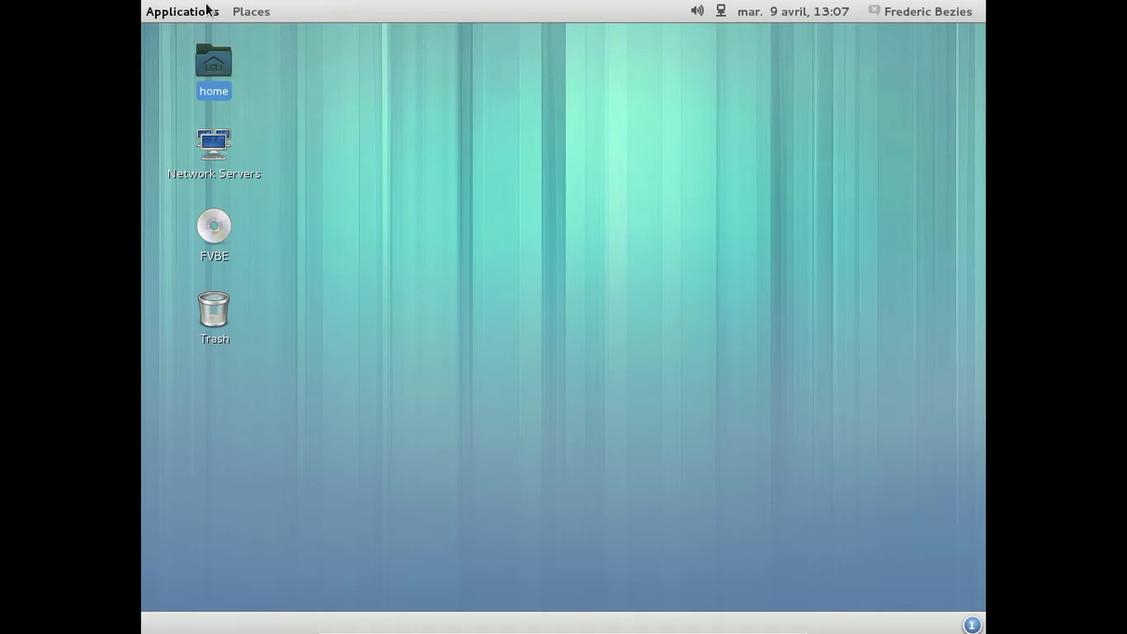
Show the Bureautique category of the Applications menu
{"action": "left_click", "coordinate": [208, 9]}
{"action": "mouse_move", "coordinate": [219, 198]}
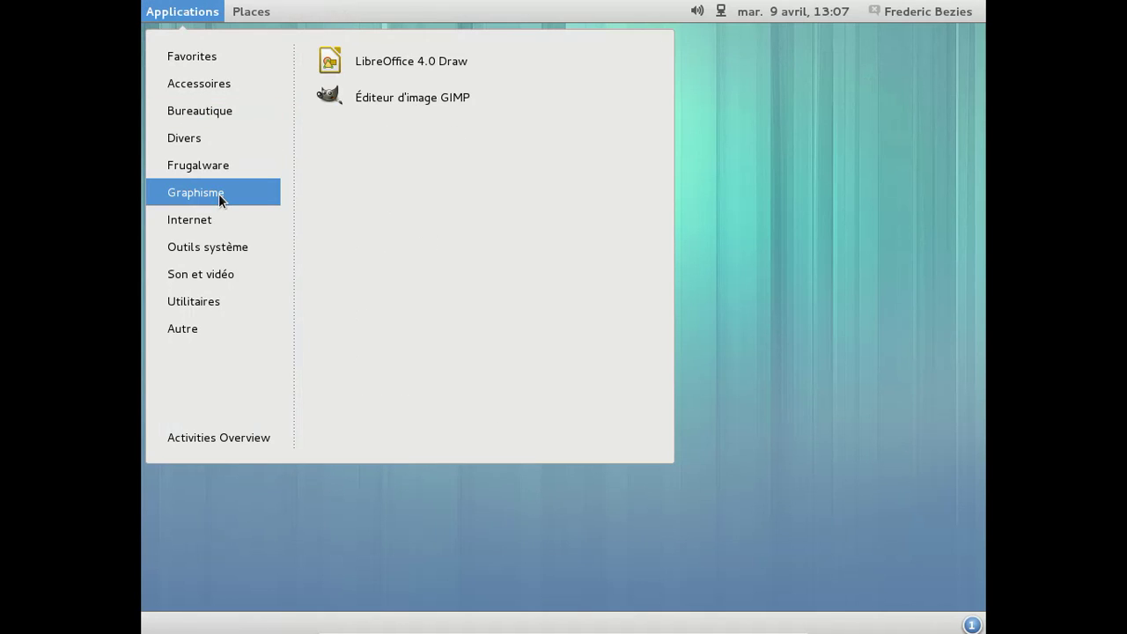
{"action": "mouse_move", "coordinate": [227, 109]}
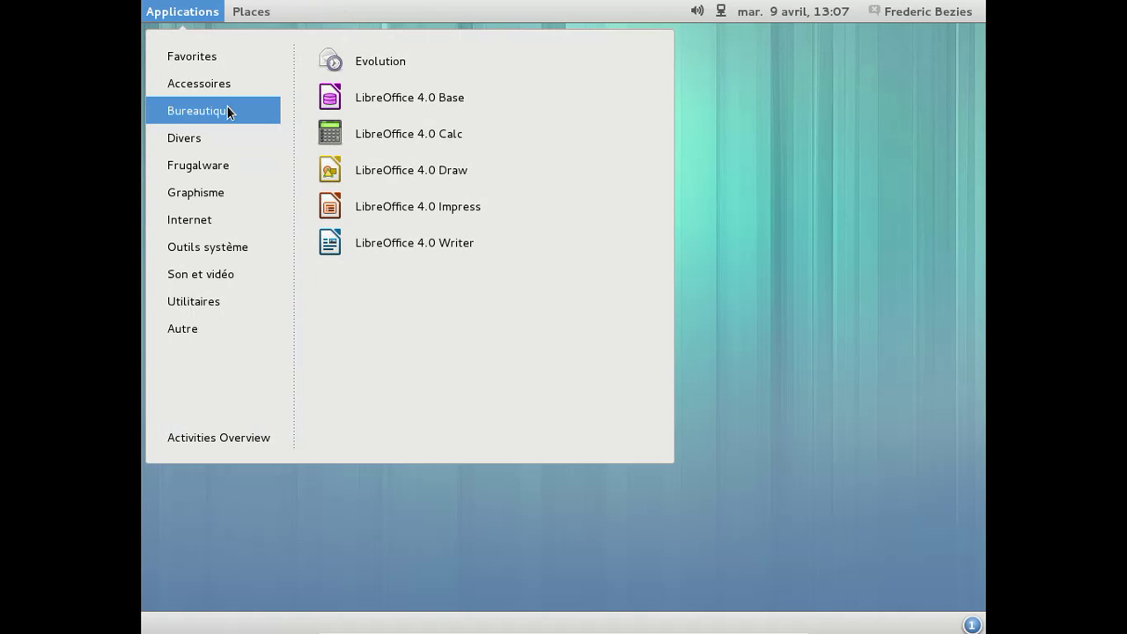
Launch LibreOffice 4.0 Calc and the Son et vidéo > Vidéos player, moving the Vidéos window aside
{"action": "left_click", "coordinate": [438, 137]}
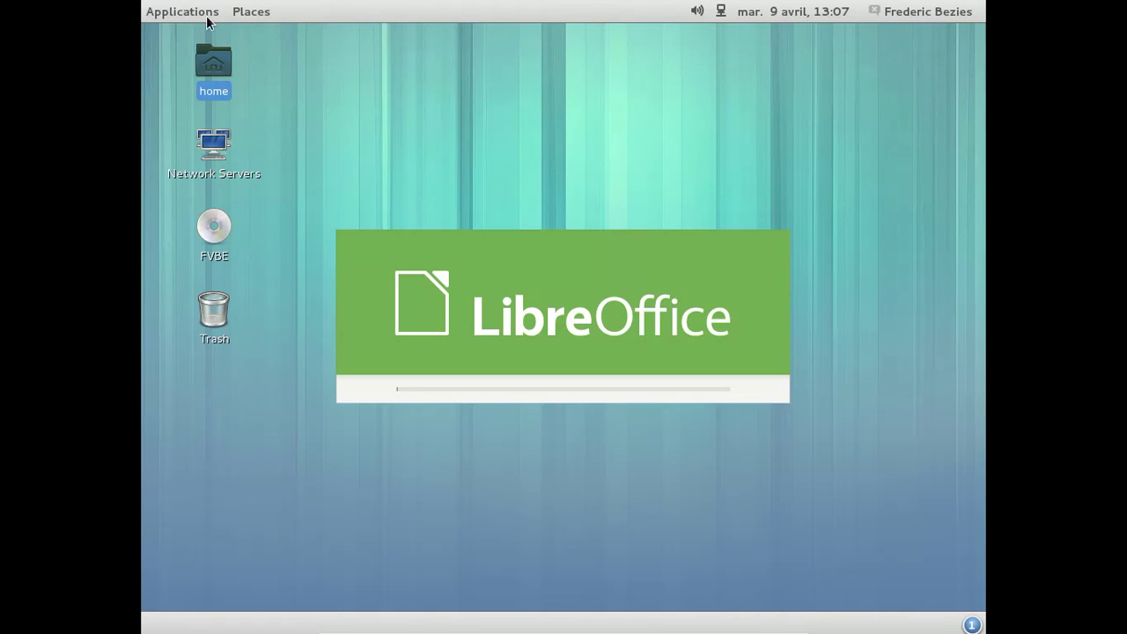
{"action": "left_click", "coordinate": [203, 14]}
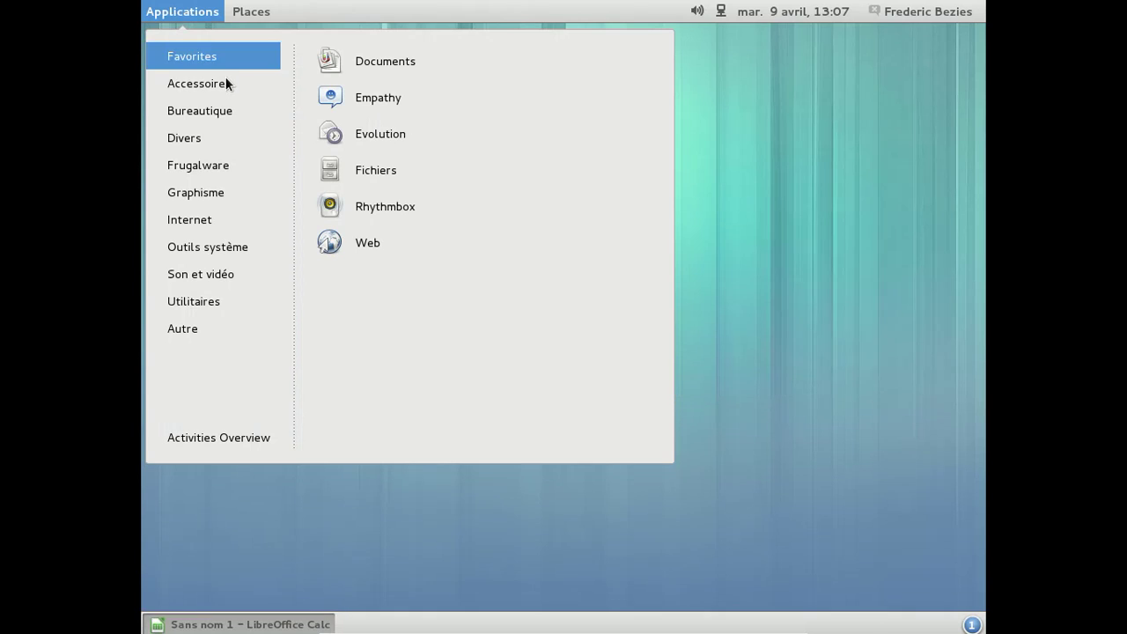
{"action": "mouse_move", "coordinate": [226, 83]}
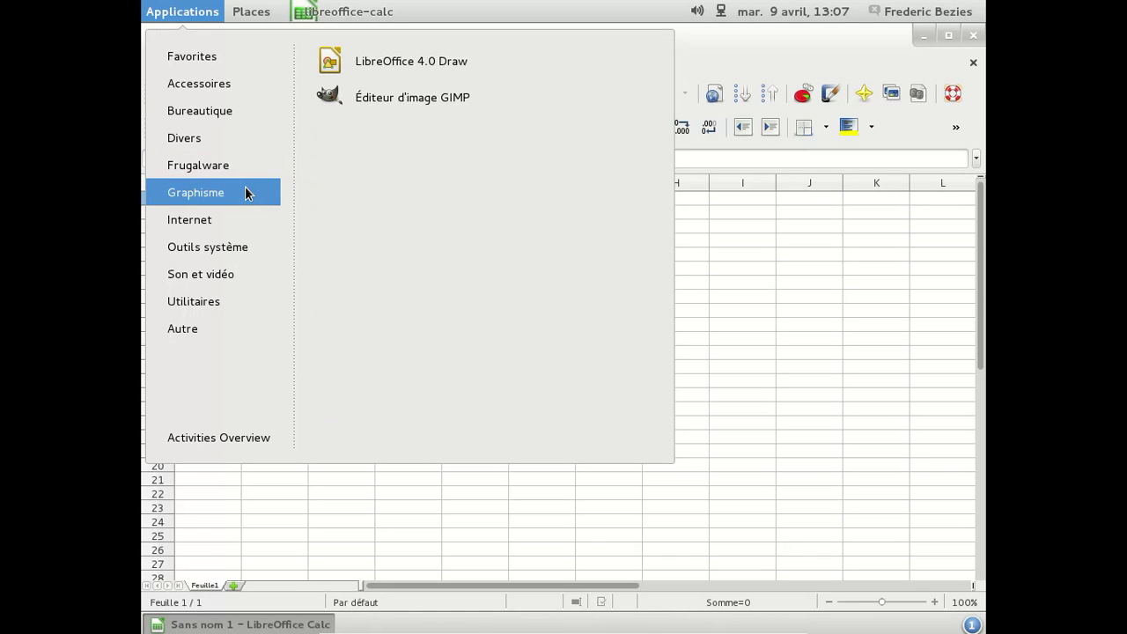
{"action": "mouse_move", "coordinate": [238, 215]}
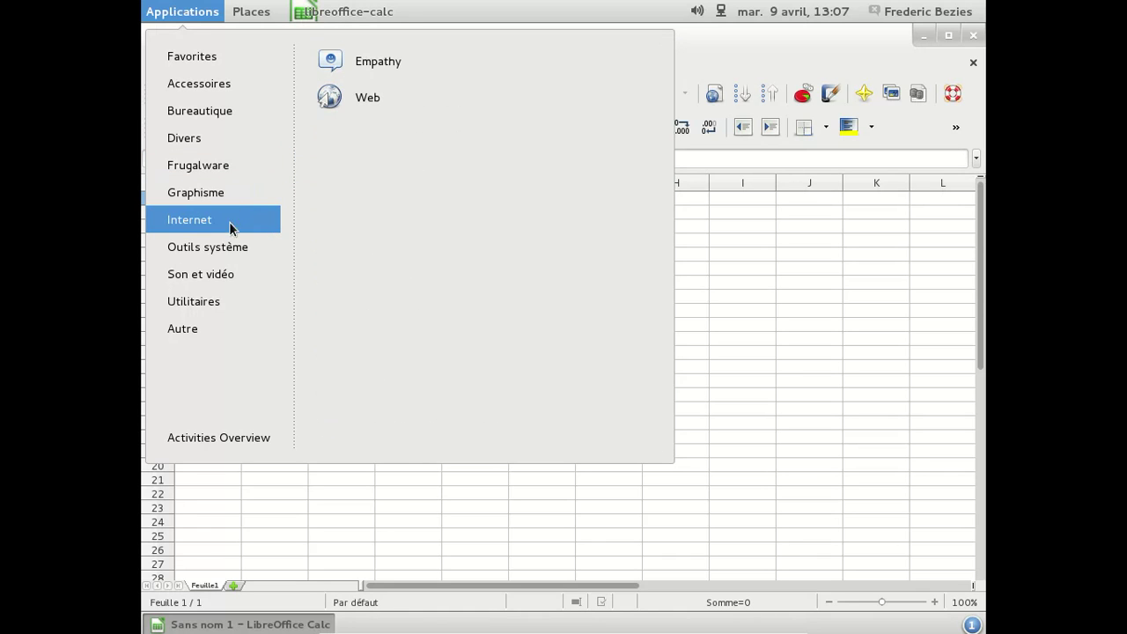
{"action": "mouse_move", "coordinate": [225, 243]}
{"action": "mouse_move", "coordinate": [210, 274]}
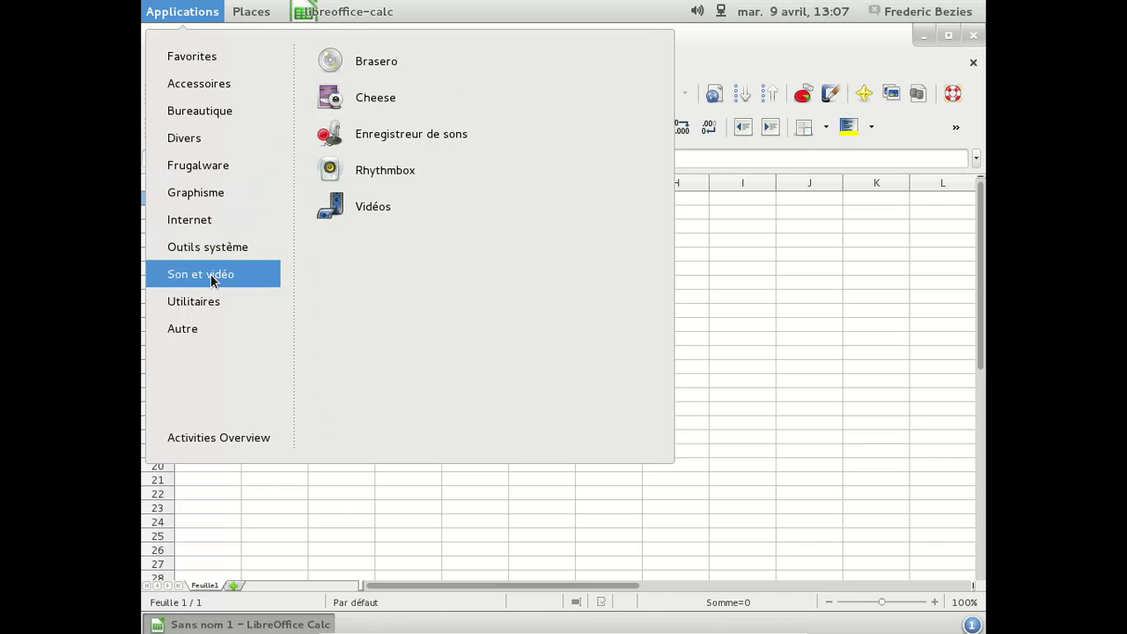
{"action": "left_click", "coordinate": [389, 196]}
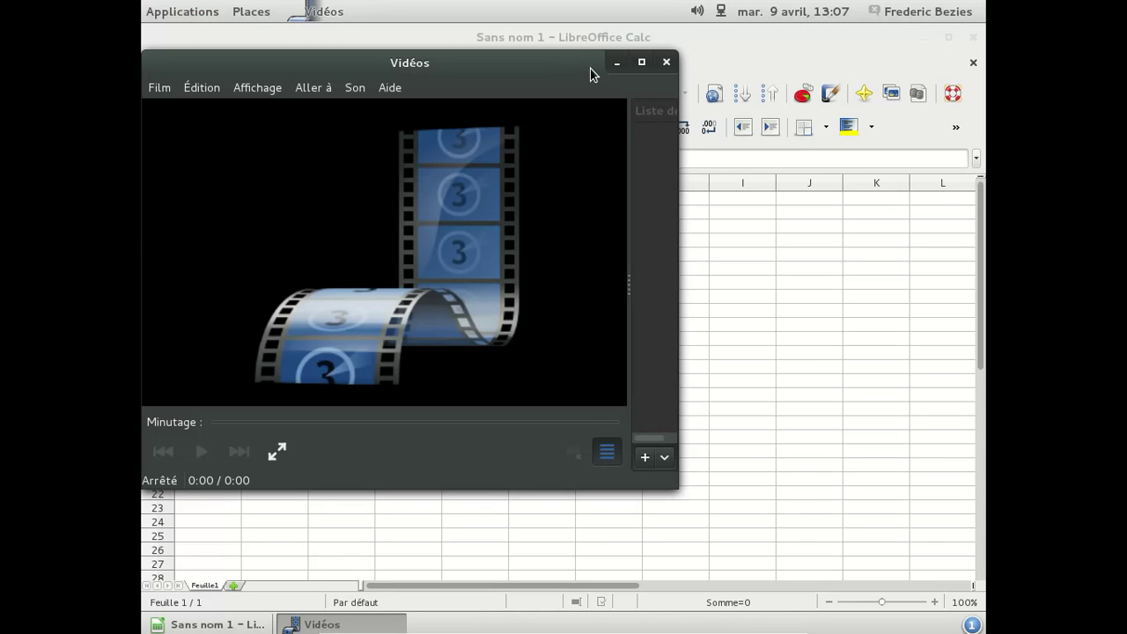
{"action": "left_click_drag", "start_coordinate": [543, 66], "coordinate": [708, 159]}
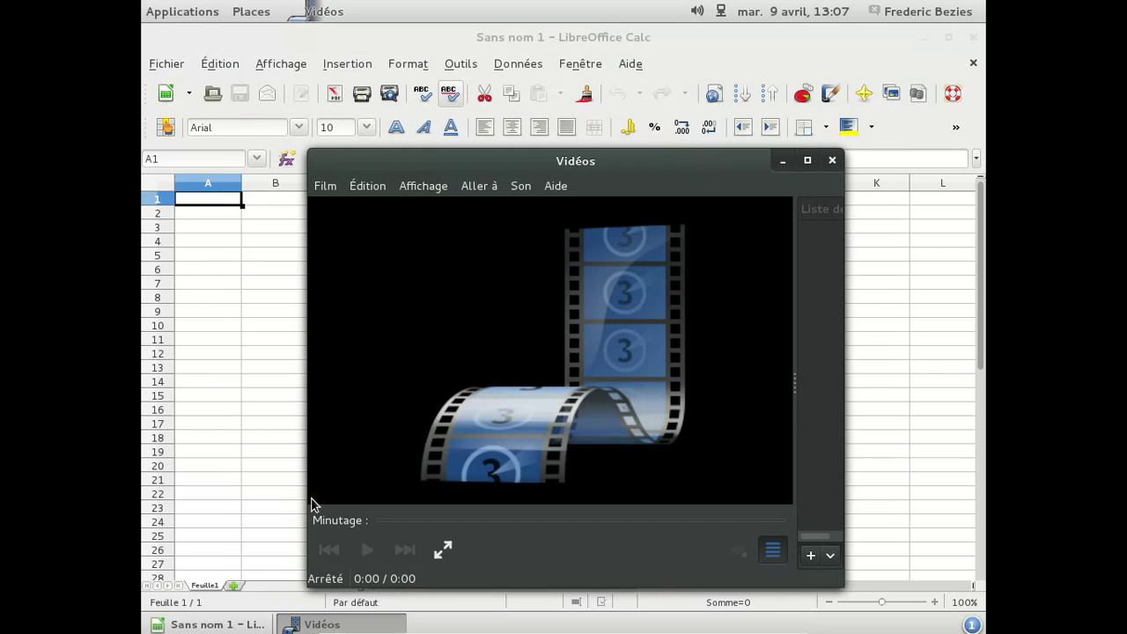
Open the Téléchargements folder from the Places menu
{"action": "left_click", "coordinate": [204, 18]}
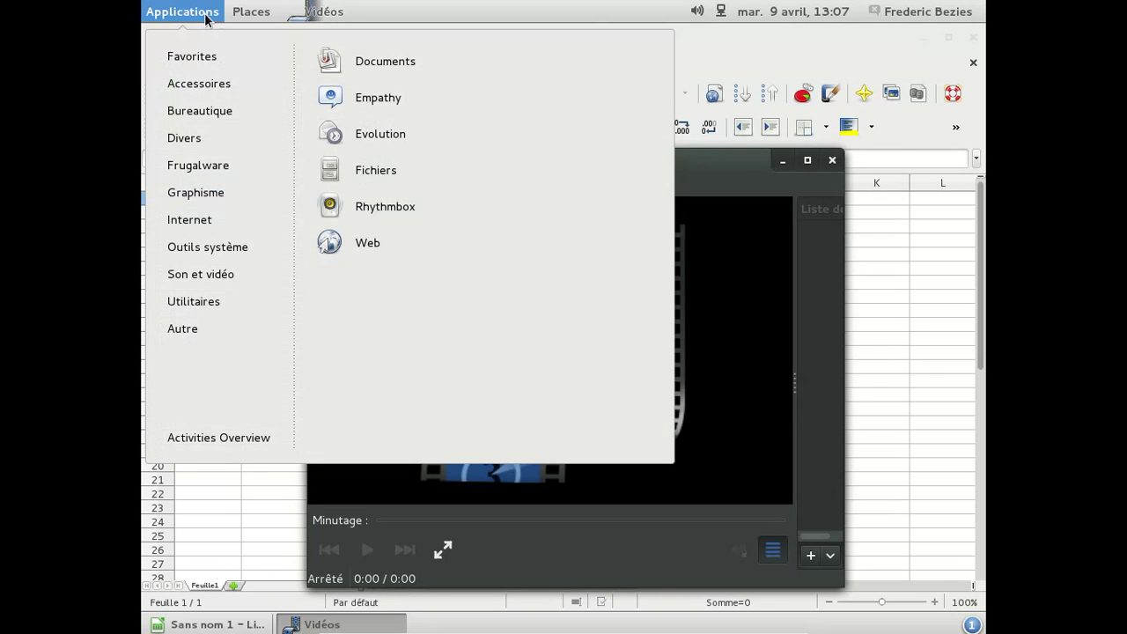
{"action": "left_click", "coordinate": [257, 12]}
{"action": "left_click", "coordinate": [267, 12]}
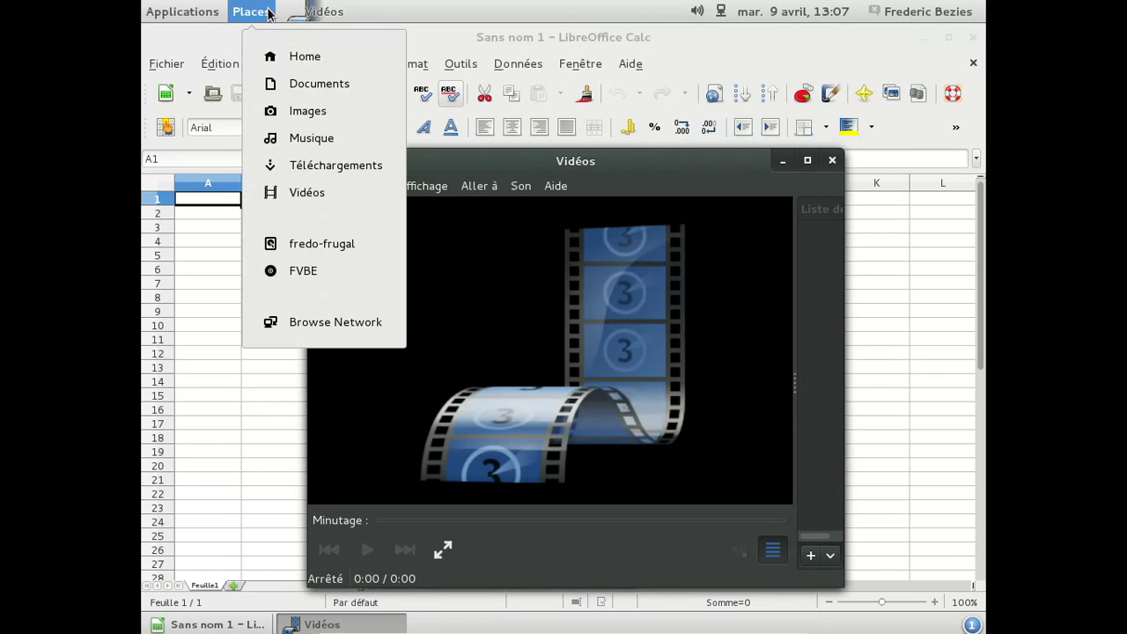
{"action": "left_click", "coordinate": [325, 165]}
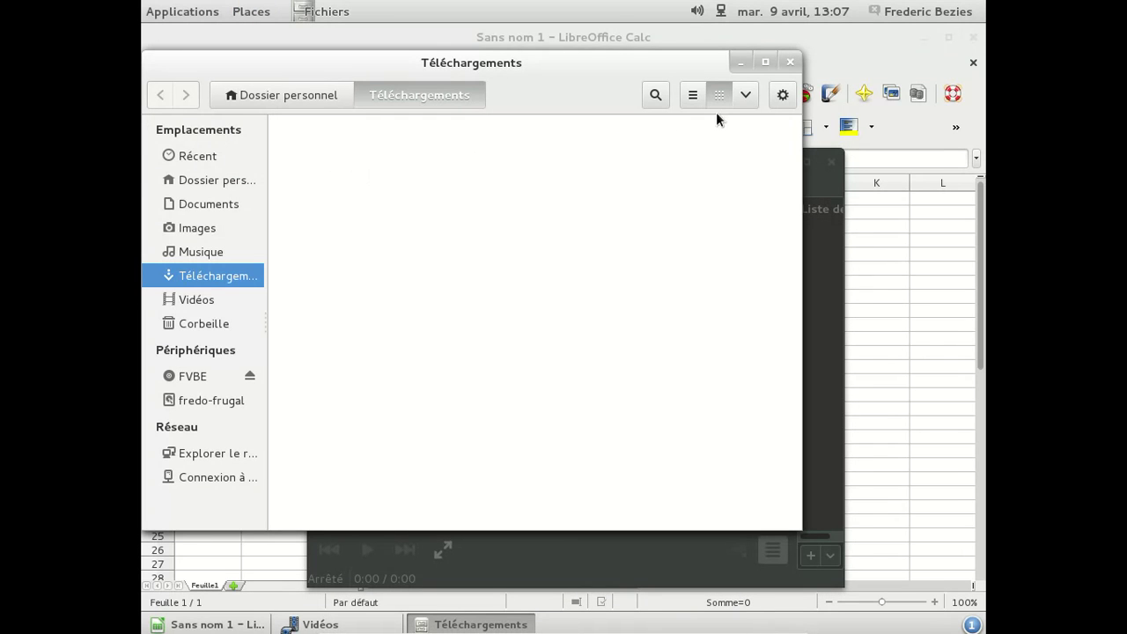
Close the Téléchargements, Vidéos and LibreOffice Calc windows
{"action": "left_click", "coordinate": [790, 63]}
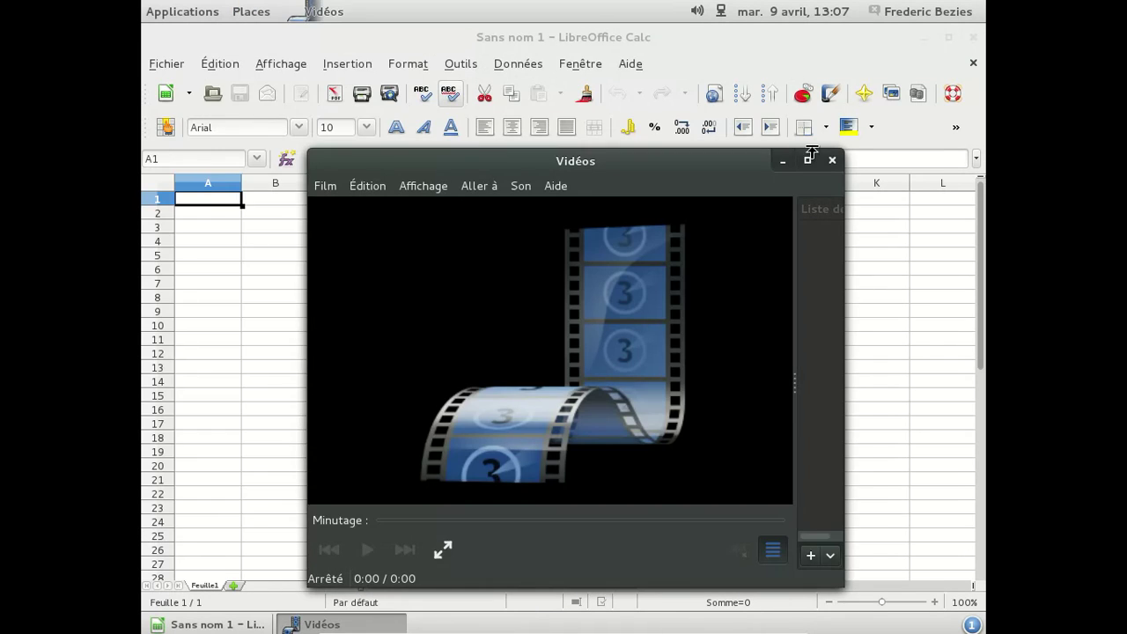
{"action": "left_click", "coordinate": [831, 161]}
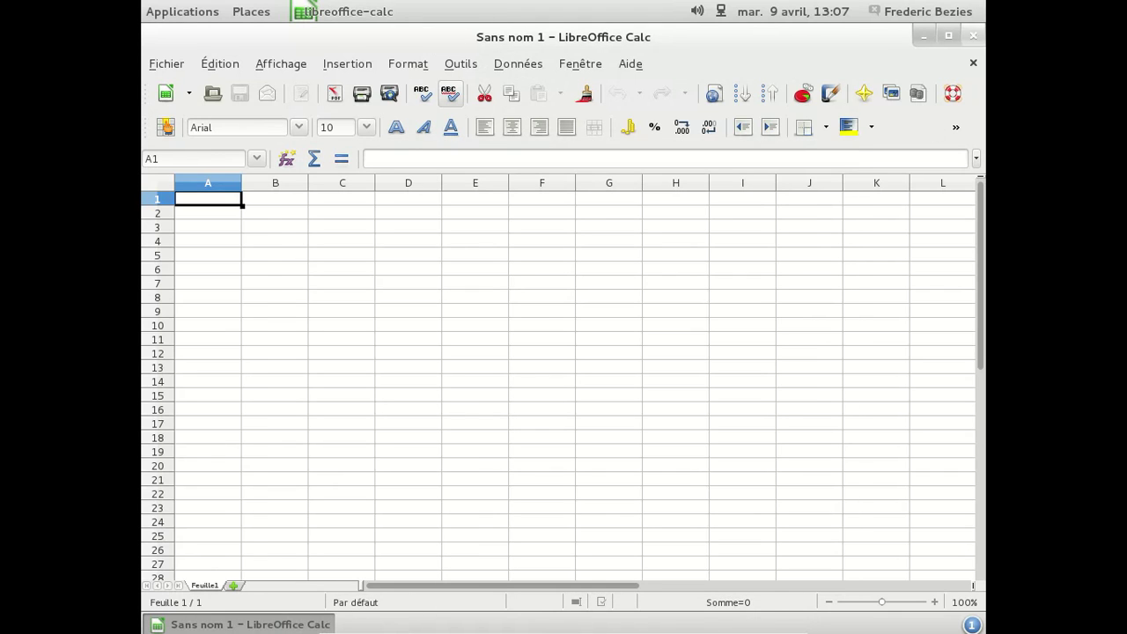
{"action": "left_click", "coordinate": [973, 35]}
{"action": "left_click", "coordinate": [924, 13]}
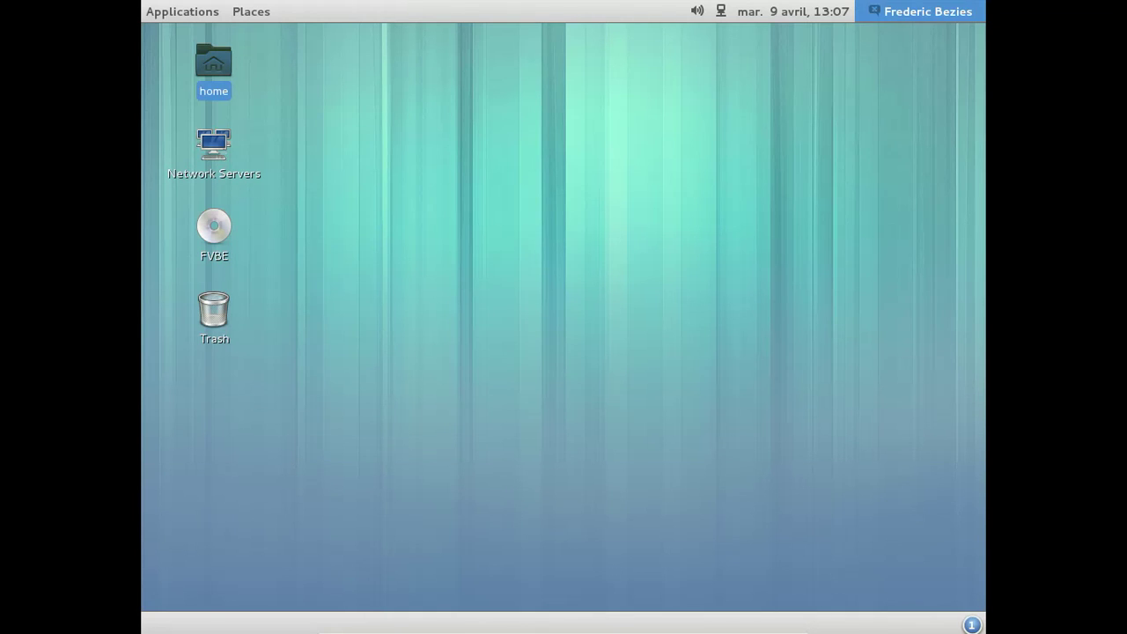
Shut down with Éteindre, confirming twice, then take the VM out of full-screen
{"action": "left_click", "coordinate": [804, 311]}
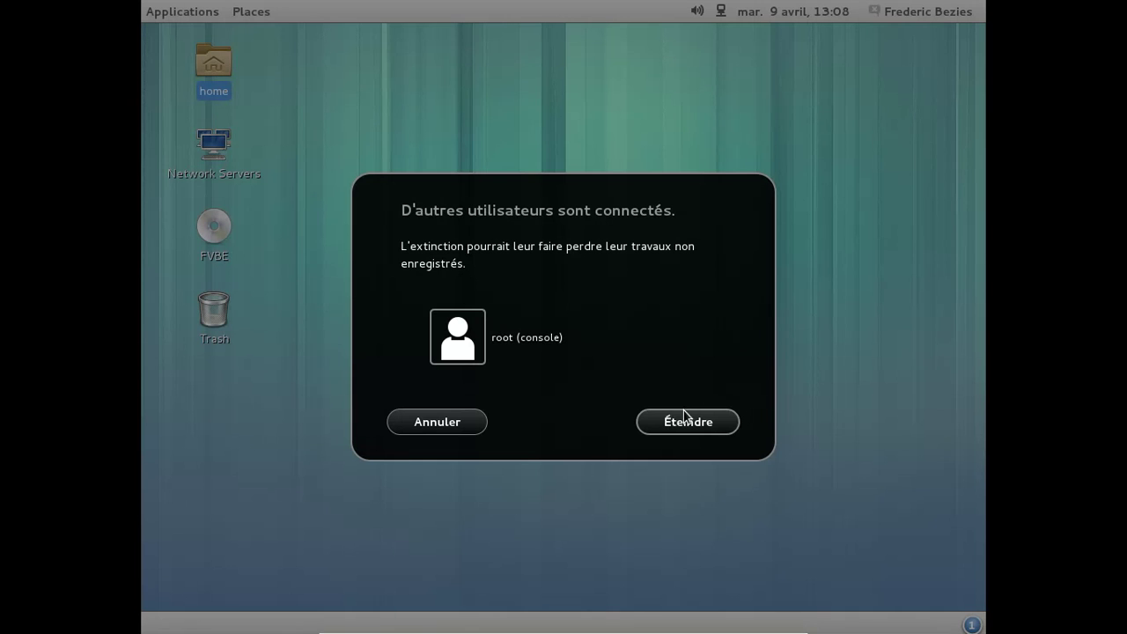
{"action": "left_click", "coordinate": [680, 414]}
{"action": "left_click", "coordinate": [684, 386]}
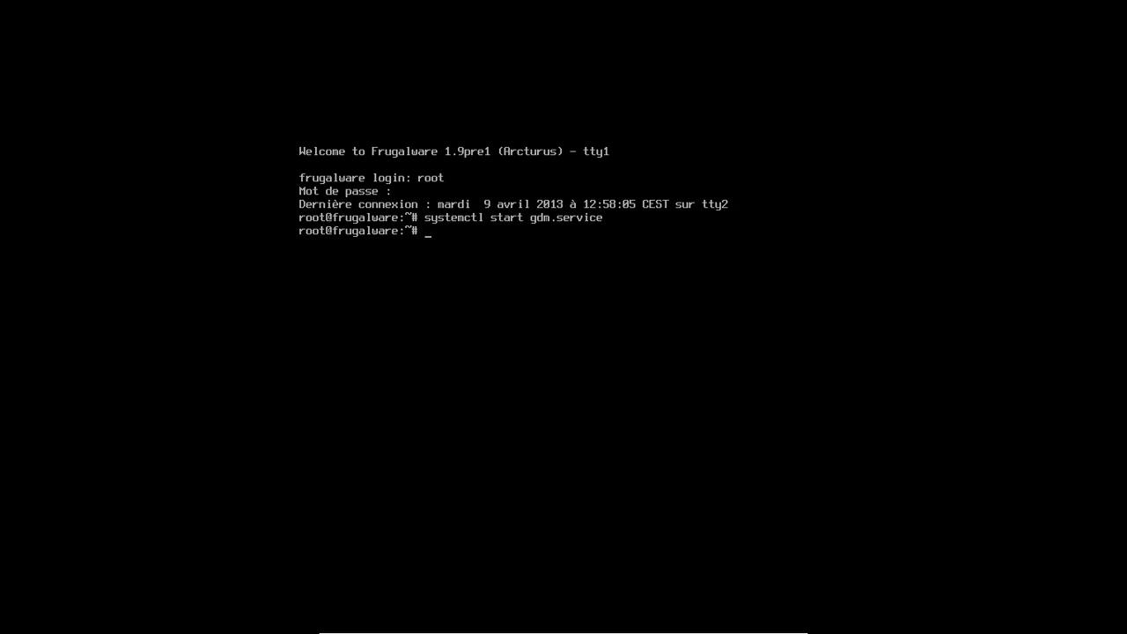
{"action": "key", "text": "ctrl+f"}
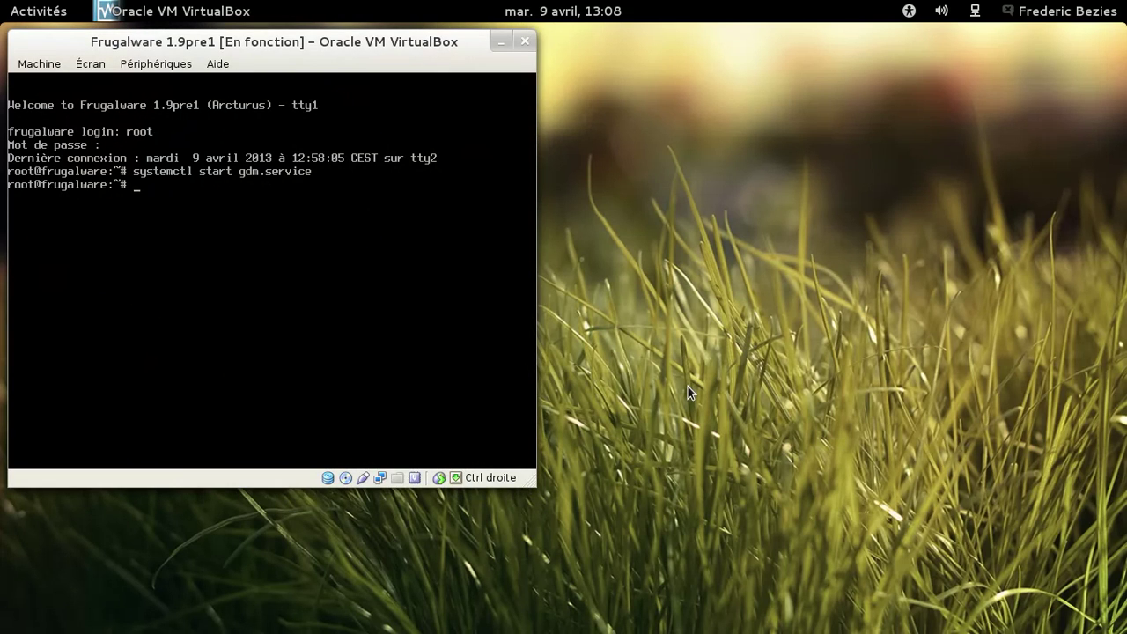